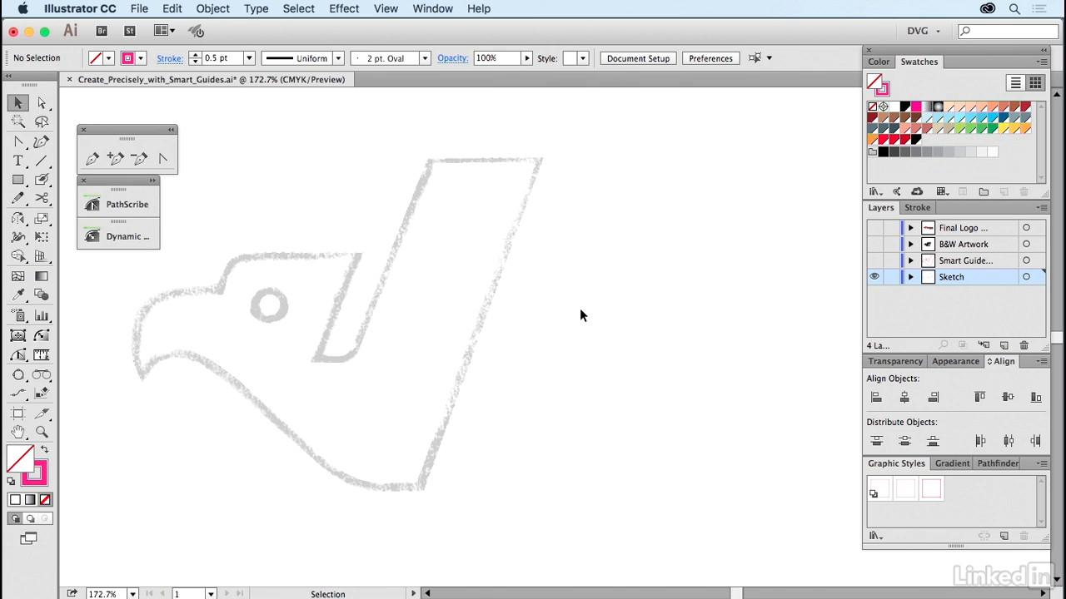
# - Review the Smart Guides display options and snapping tolerance in the preferences, then close them without changes
pyautogui.click(80, 8)
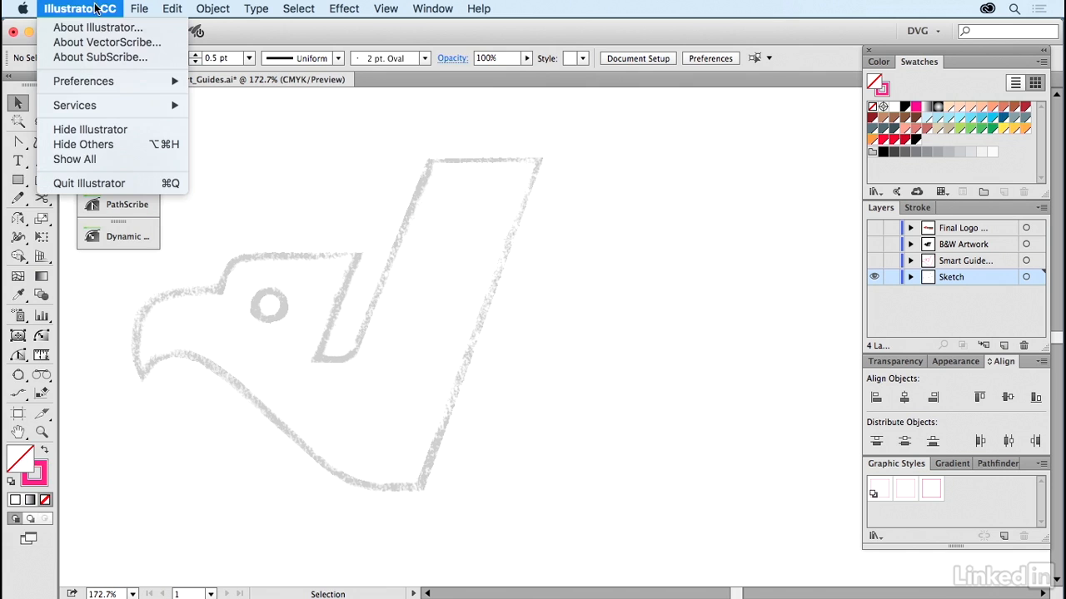
pyautogui.moveTo(119, 81)
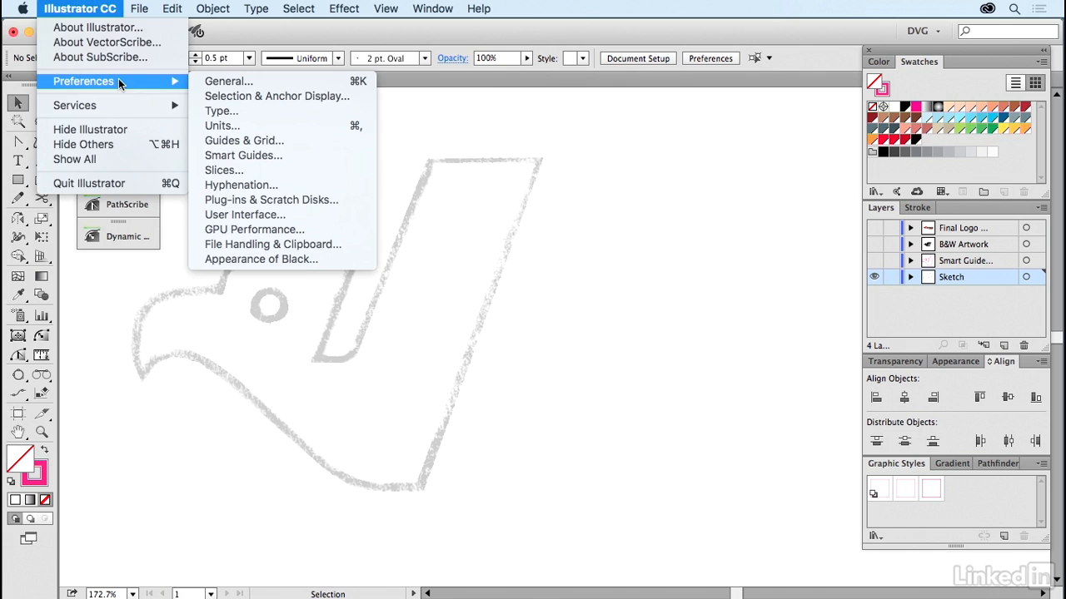
pyautogui.click(245, 156)
pyautogui.moveTo(610, 52); pyautogui.dragTo(354, 67)
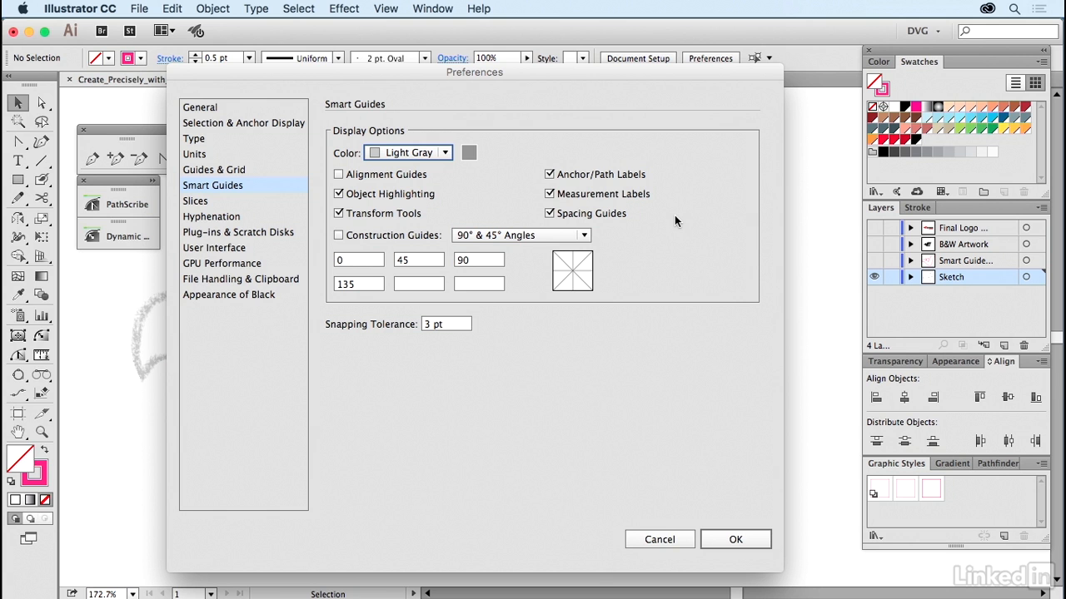
pyautogui.click(678, 539)
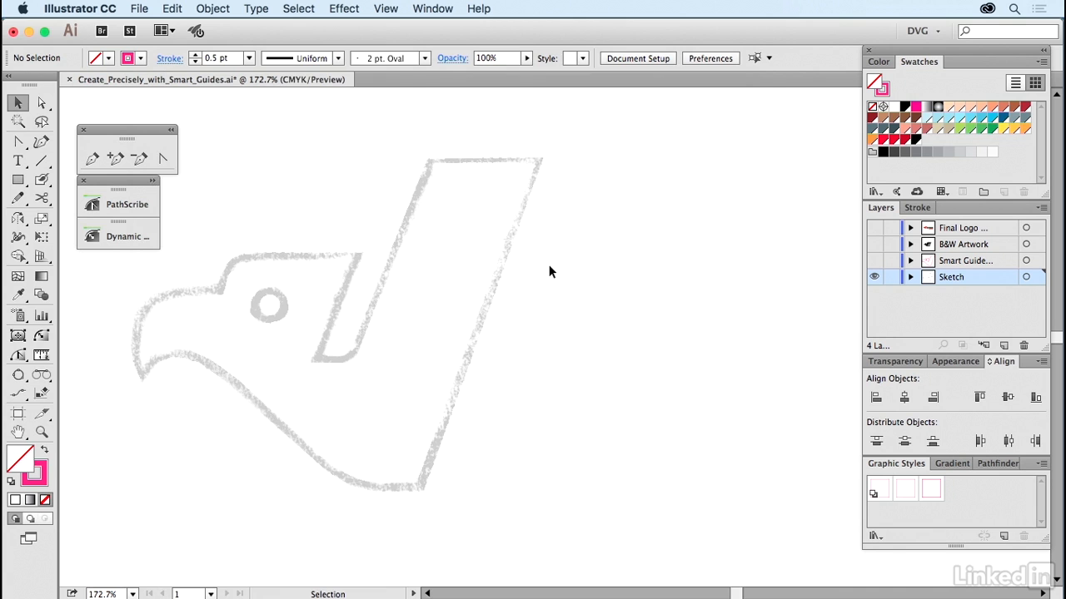
# - Show the Smart Guides layer over the sketch and check the path and corner labels on the eagle outline
pyautogui.click(874, 261)
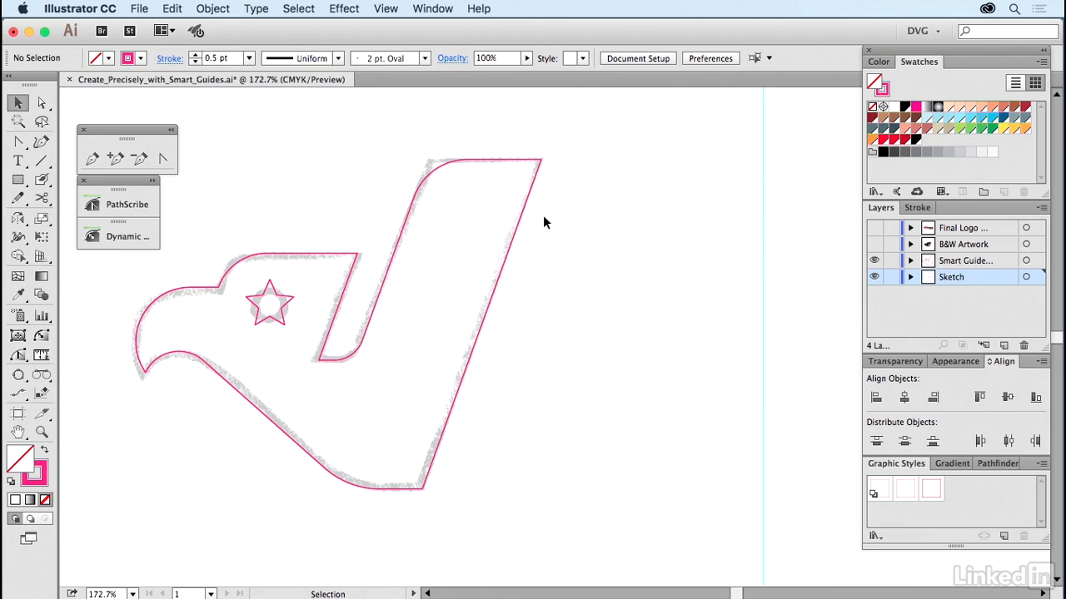
pyautogui.press('a')
pyautogui.press('v')
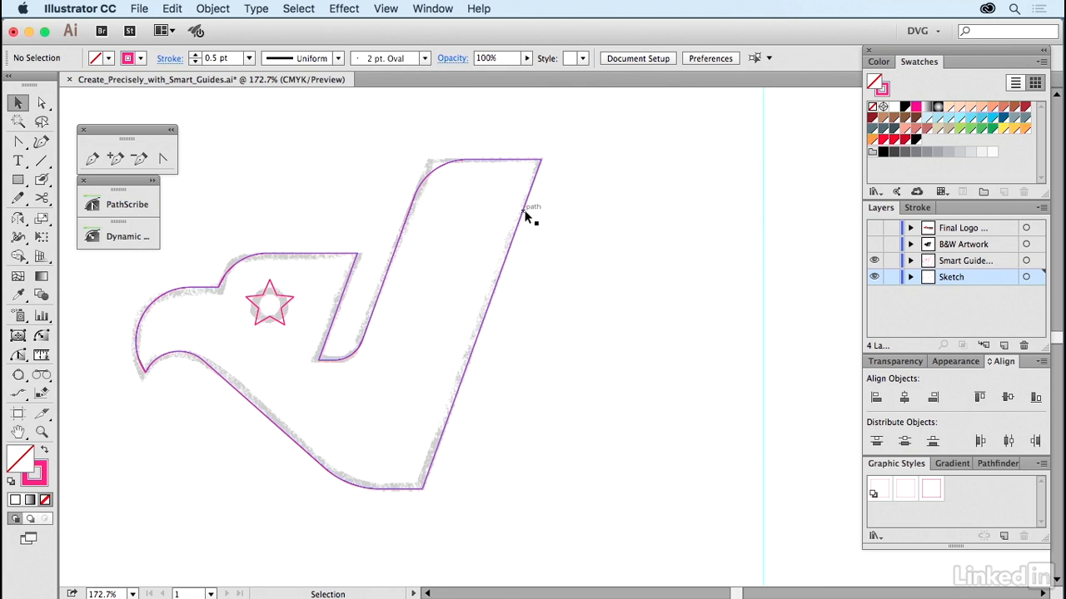
pyautogui.moveTo(542, 164)
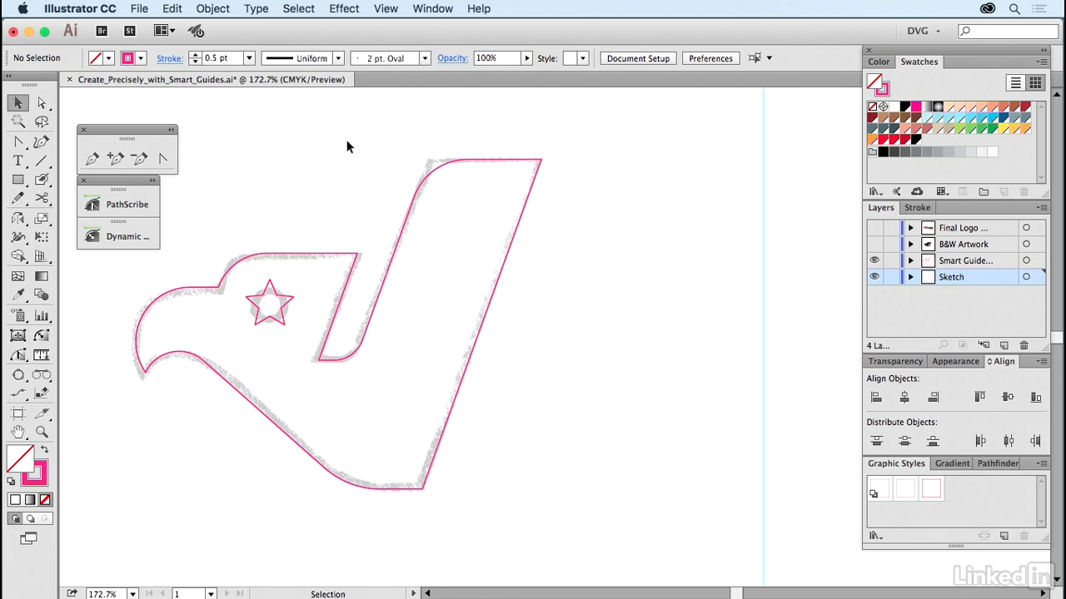
# - Draw a rectangle about 58 pt tall from the outline's upper curve anchor and snap its right edge to the vertical guide
pyautogui.click(17, 179)
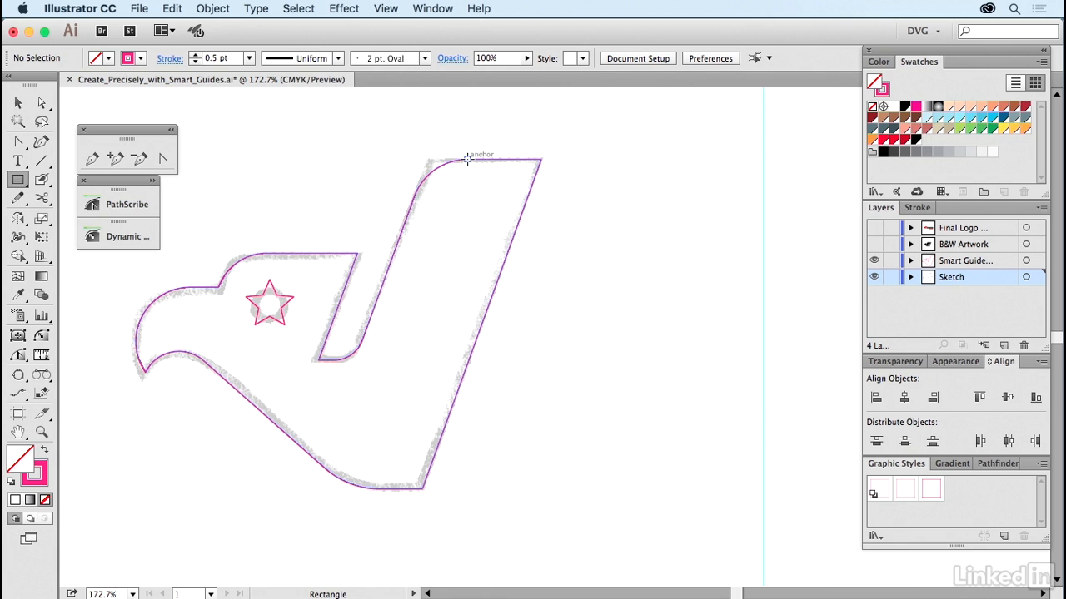
pyautogui.moveTo(467, 159); pyautogui.dragTo(797, 239)
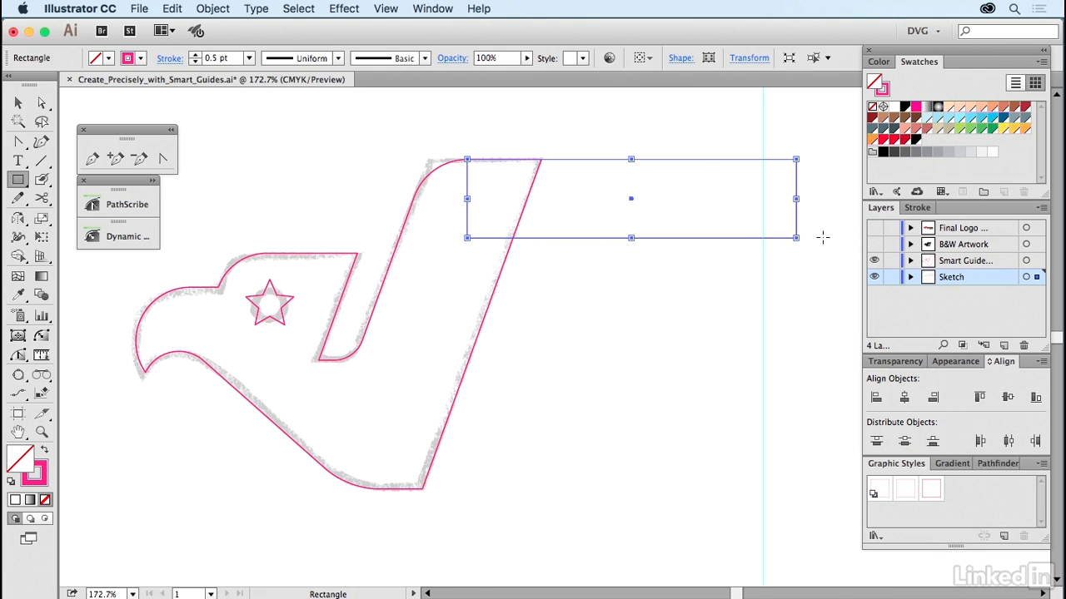
pyautogui.press('a')
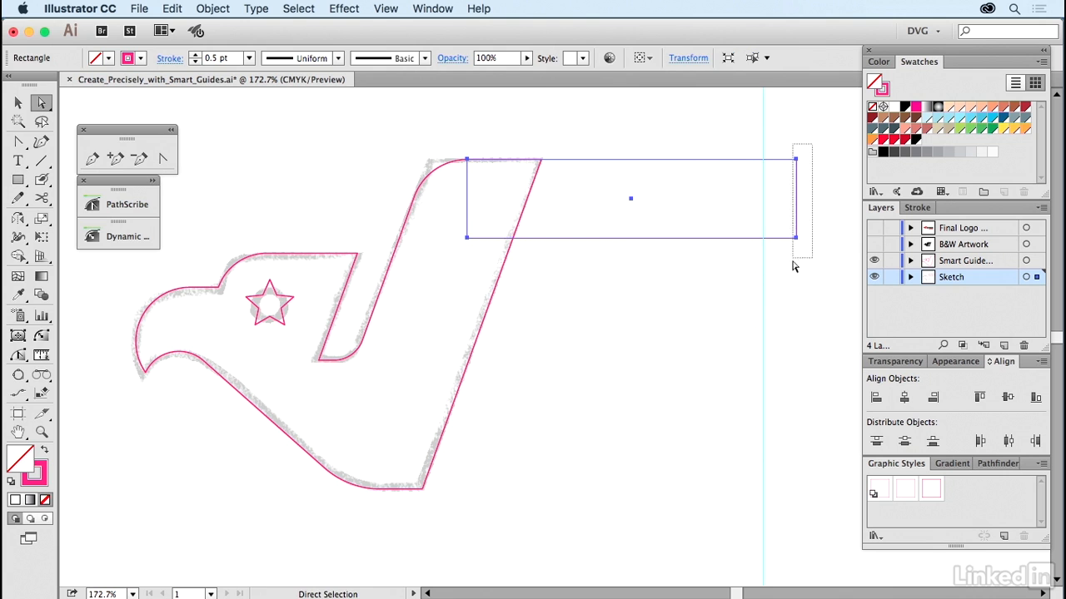
pyautogui.click(796, 195)
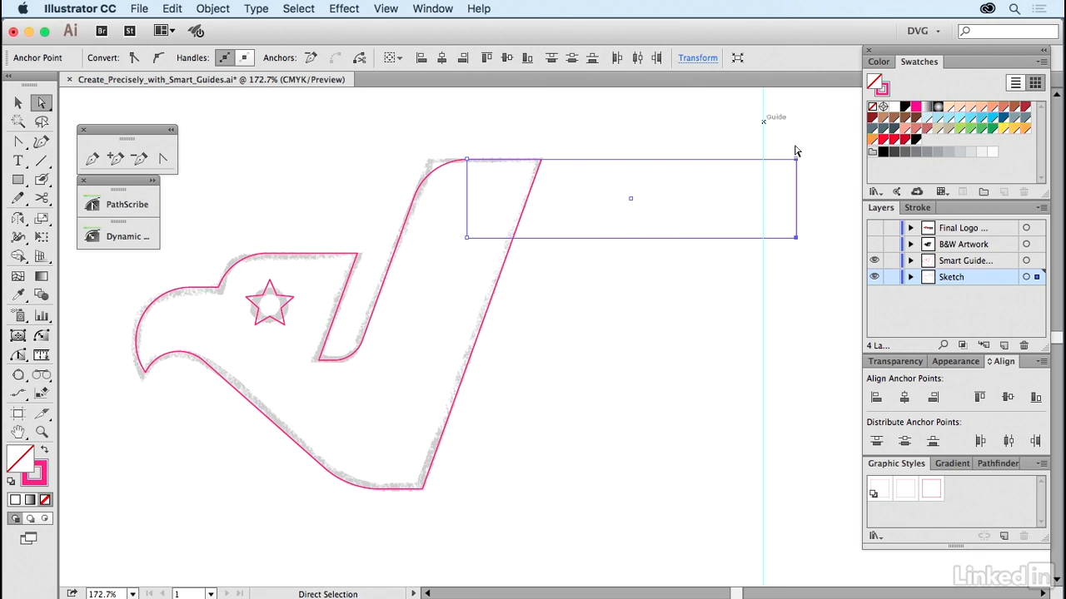
pyautogui.moveTo(811, 143); pyautogui.dragTo(789, 255)
pyautogui.moveTo(795, 159); pyautogui.dragTo(762, 164)
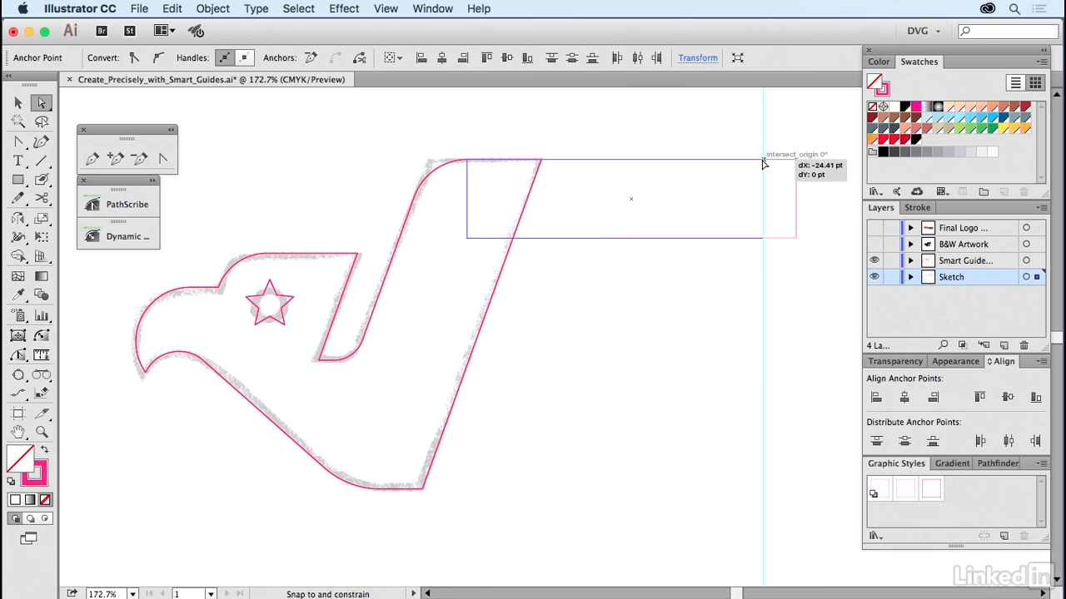
pyautogui.moveTo(763, 164); pyautogui.dragTo(764, 165)
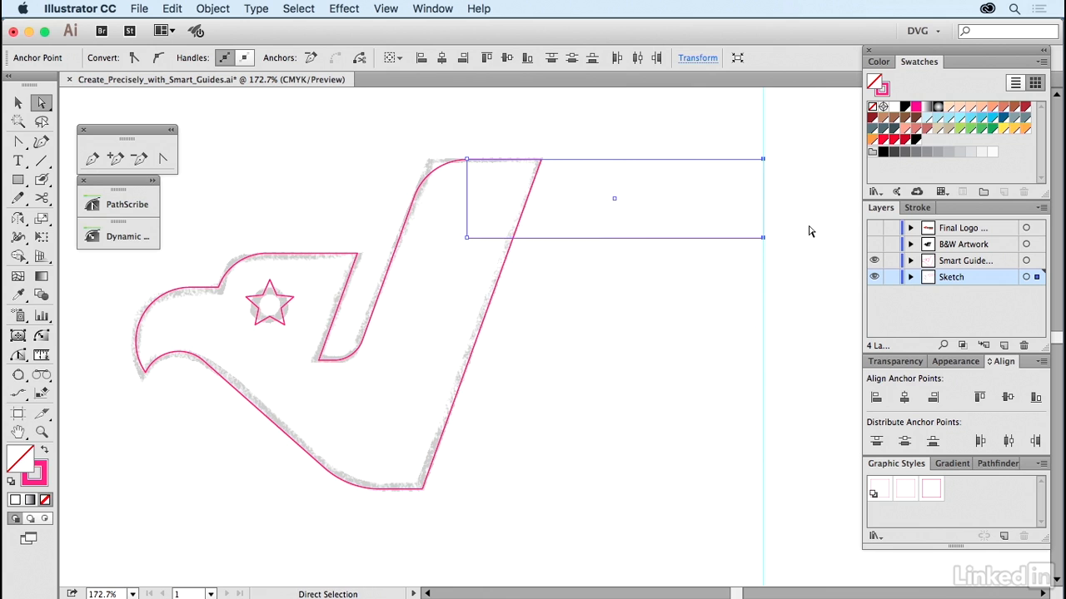
pyautogui.click(809, 232)
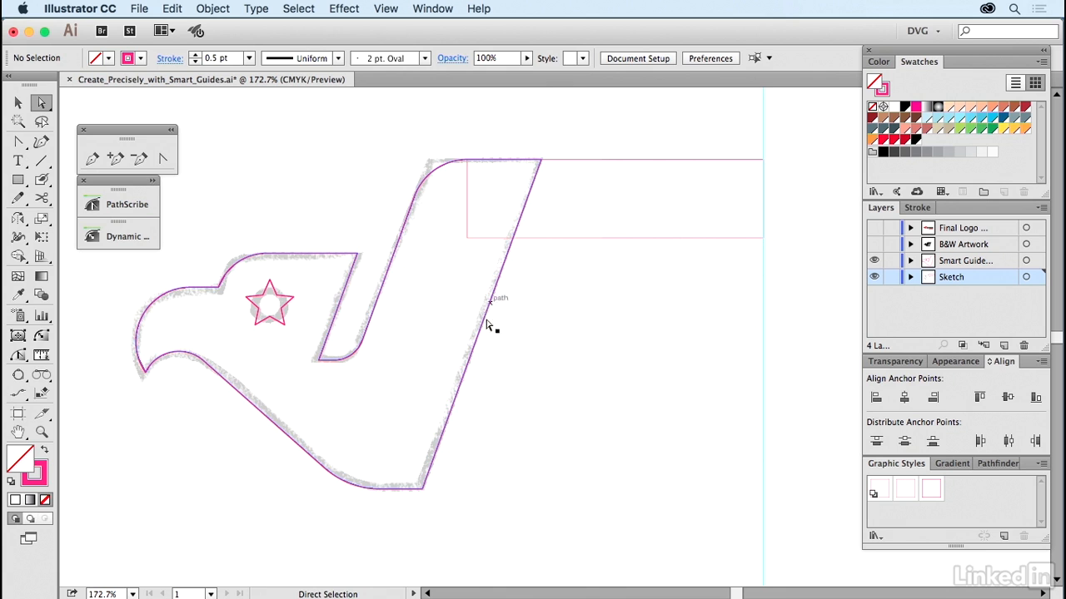
# - Duplicate the eagle outline's long slanted right edge and snap the copy's upper end to the rectangle's upper-right corner
pyautogui.click(343, 290)
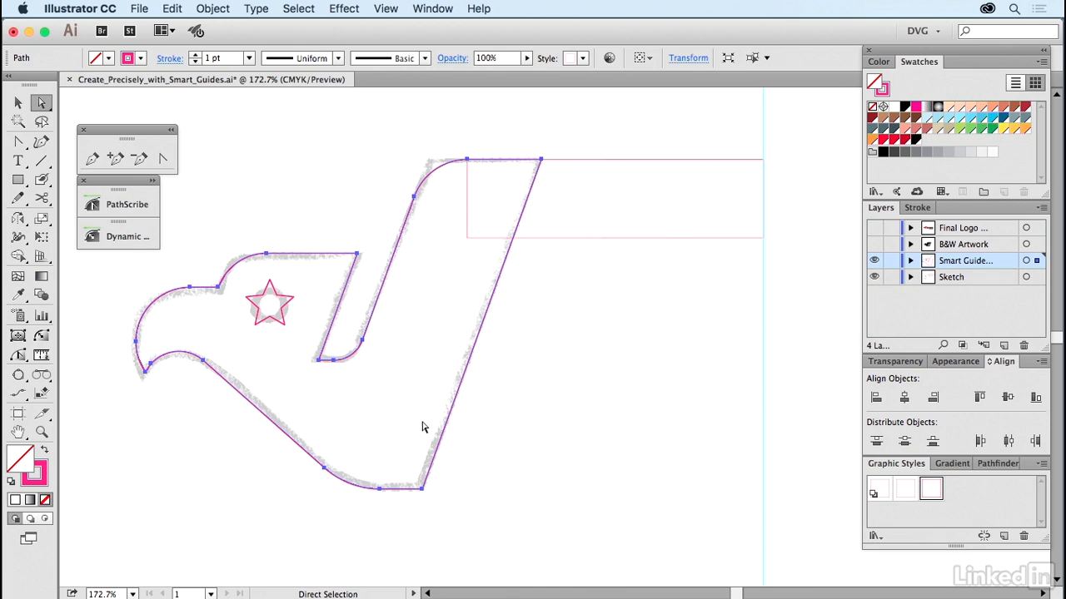
pyautogui.click(474, 373)
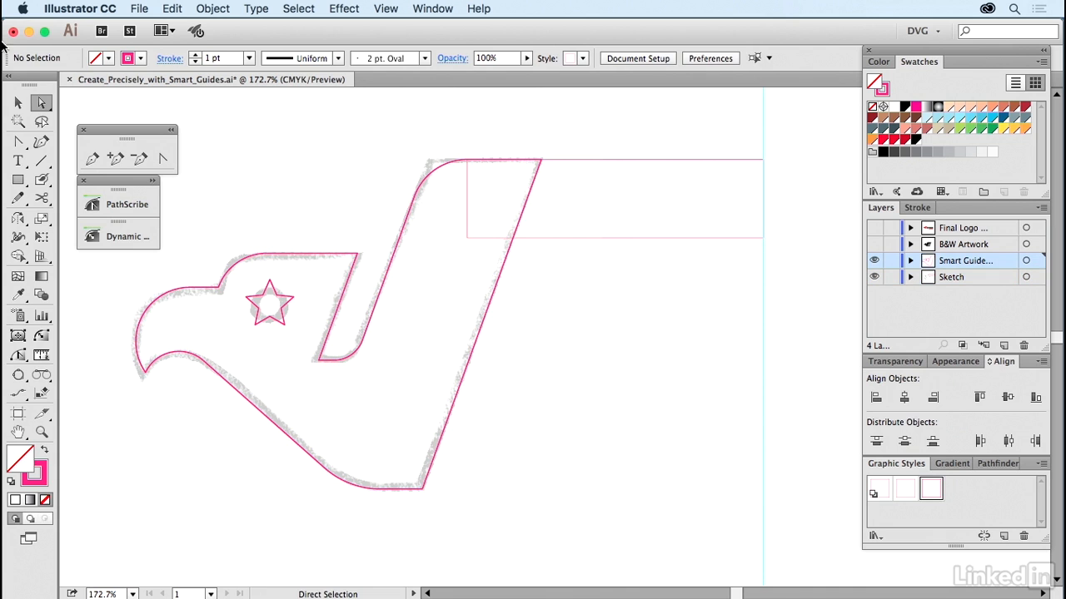
pyautogui.click(491, 306)
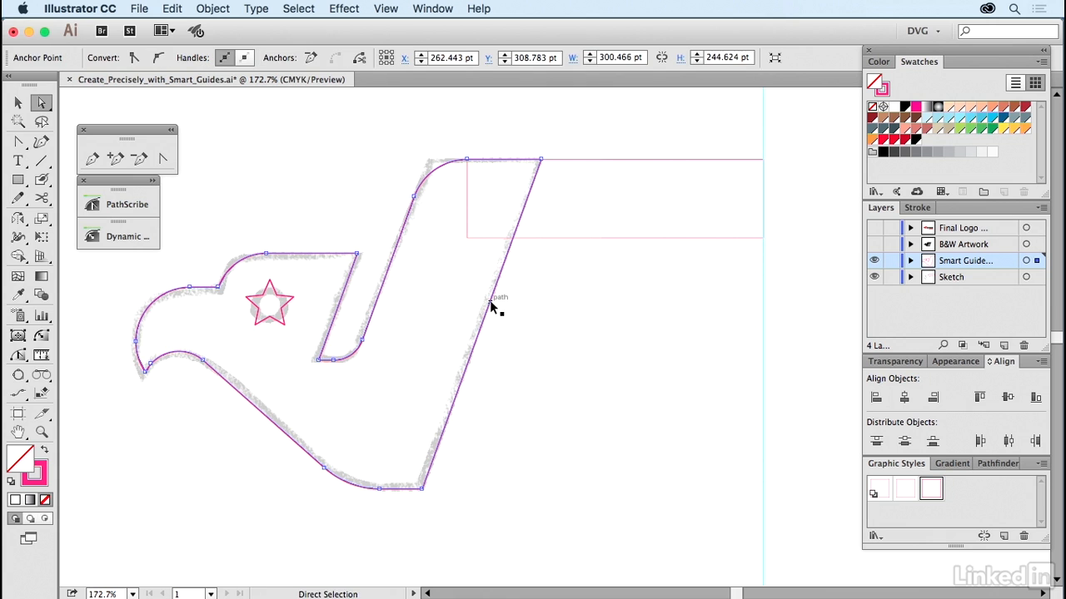
pyautogui.keyDown('super'); pyautogui.click(491, 307); pyautogui.keyUp('super')
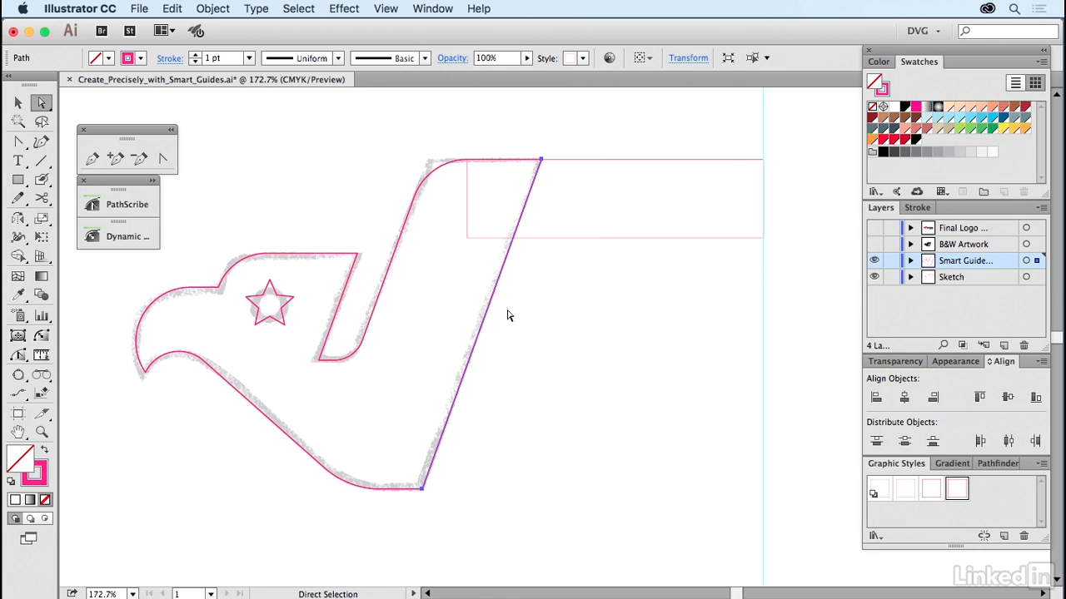
pyautogui.press('v')
pyautogui.moveTo(542, 163); pyautogui.dragTo(763, 160)
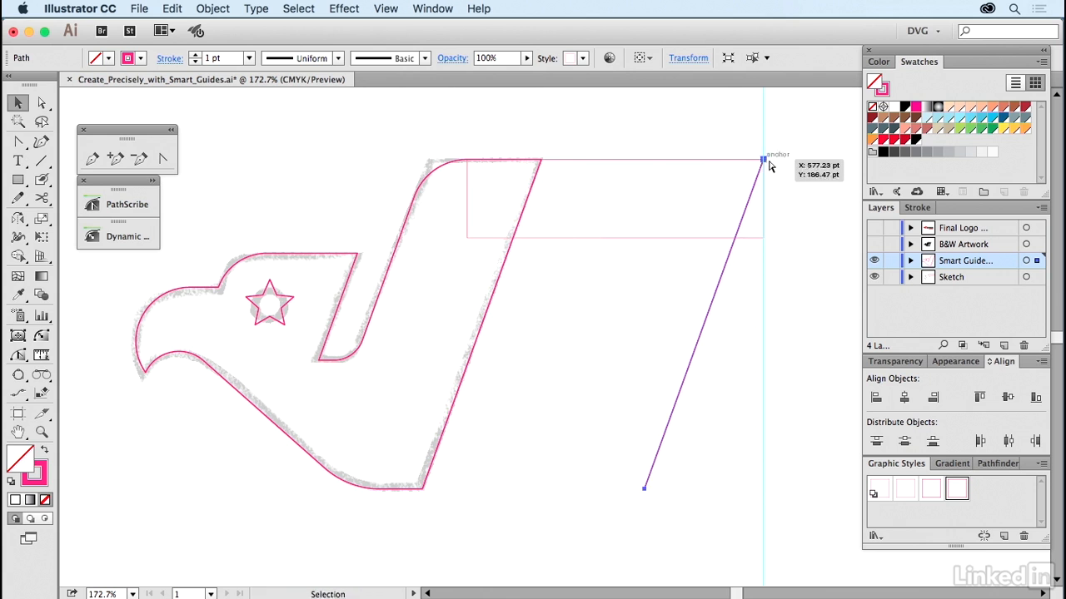
pyautogui.click(602, 306)
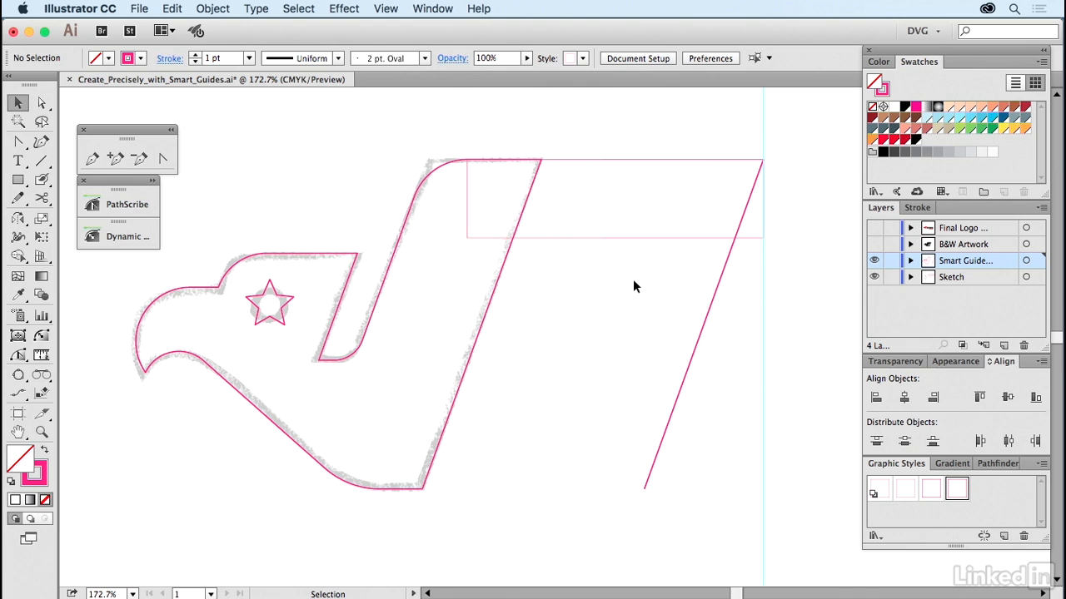
# - Move the rectangle's lower-right anchor horizontally to its intersection with the duplicated slanted line
pyautogui.press('a')
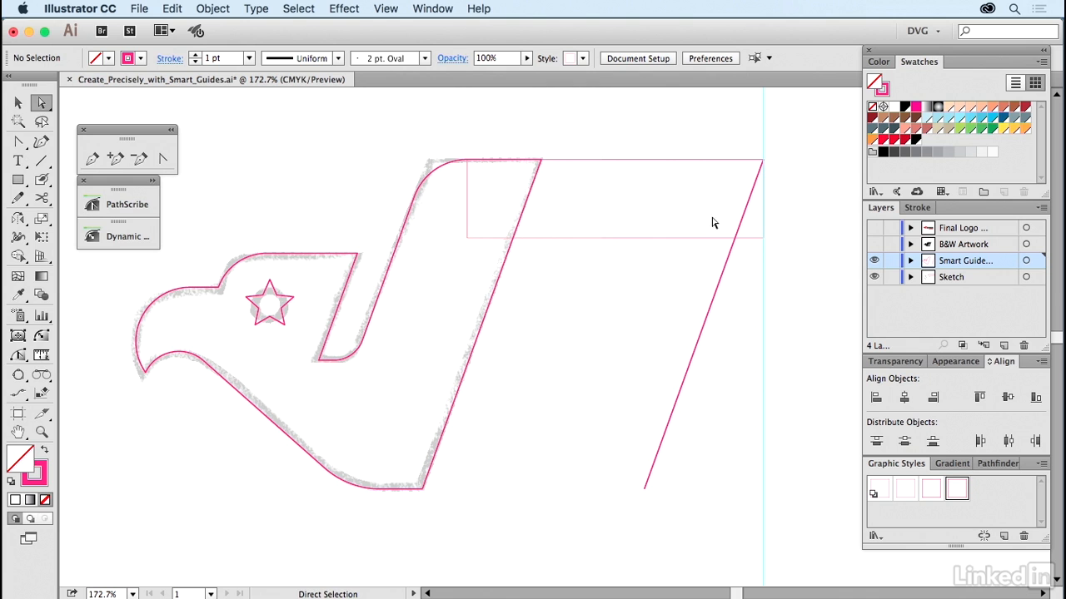
pyautogui.click(762, 238)
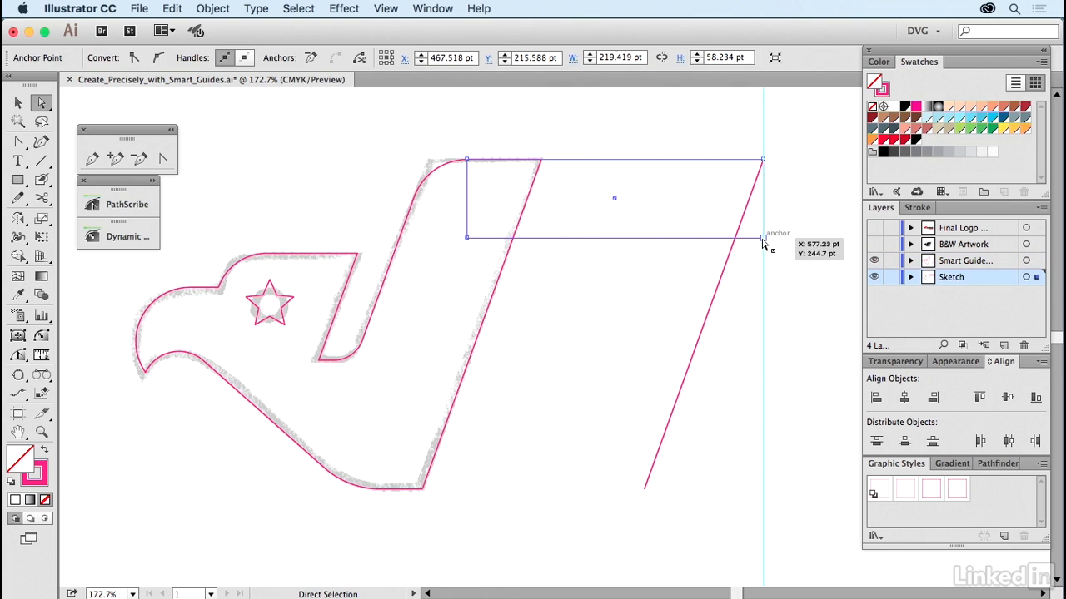
pyautogui.moveTo(762, 240); pyautogui.dragTo(735, 240)
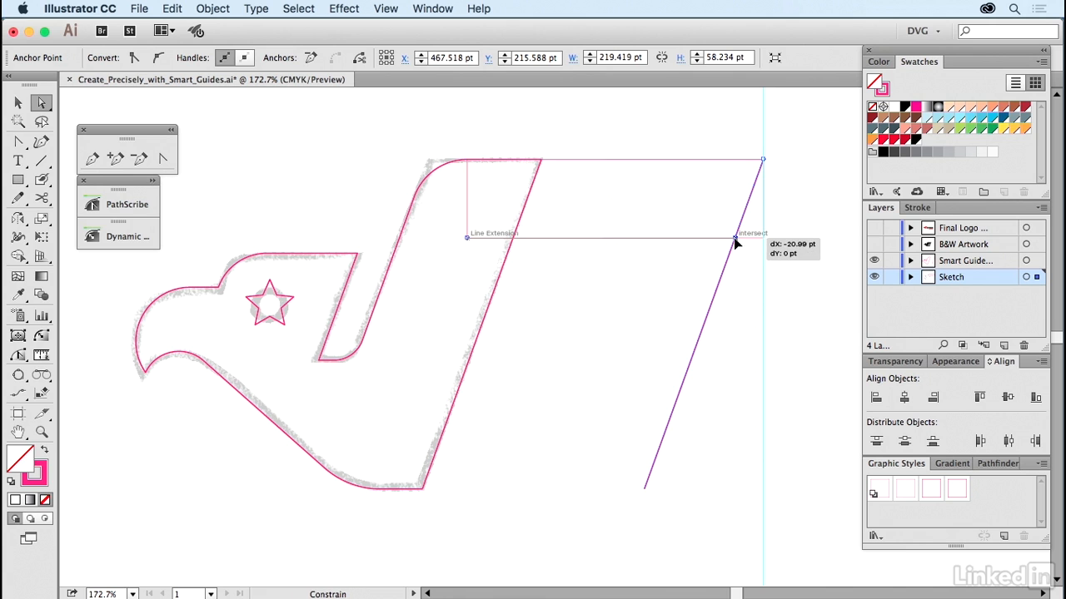
pyautogui.moveTo(733, 237); pyautogui.dragTo(734, 238)
pyautogui.click(665, 281)
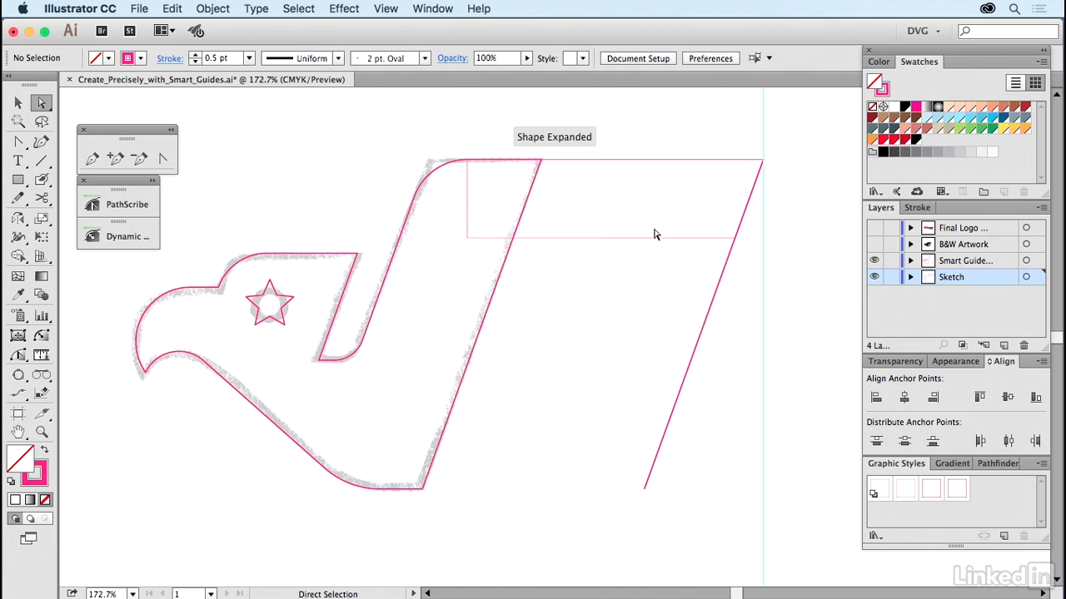
# - Apply the 1 pt pink stroke graphic style to the slant-ended bar
pyautogui.press('v')
pyautogui.moveTo(654, 214); pyautogui.dragTo(628, 253)
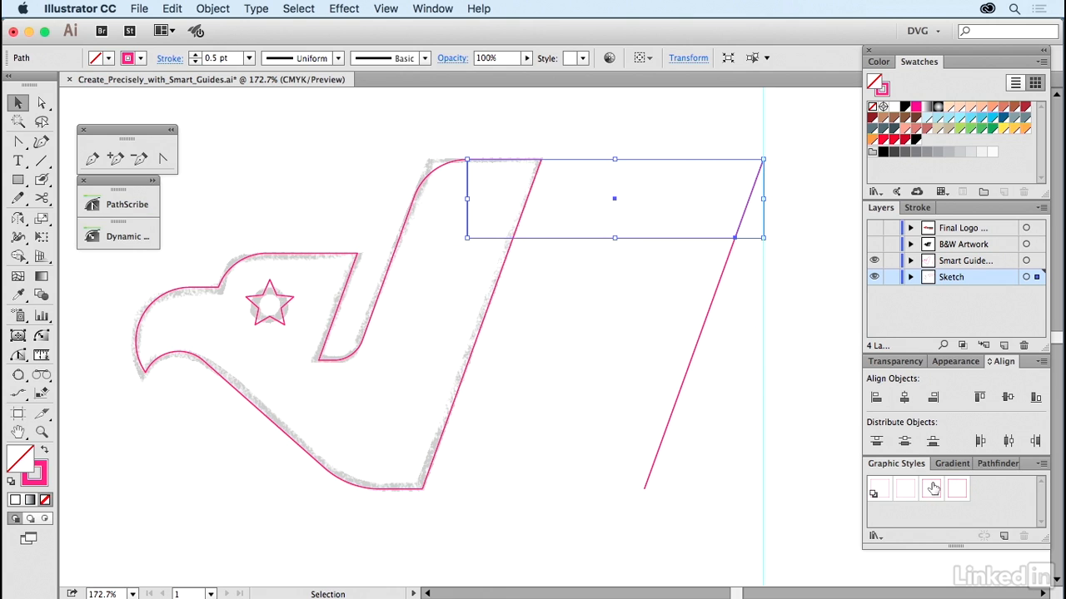
pyautogui.click(933, 489)
pyautogui.click(654, 334)
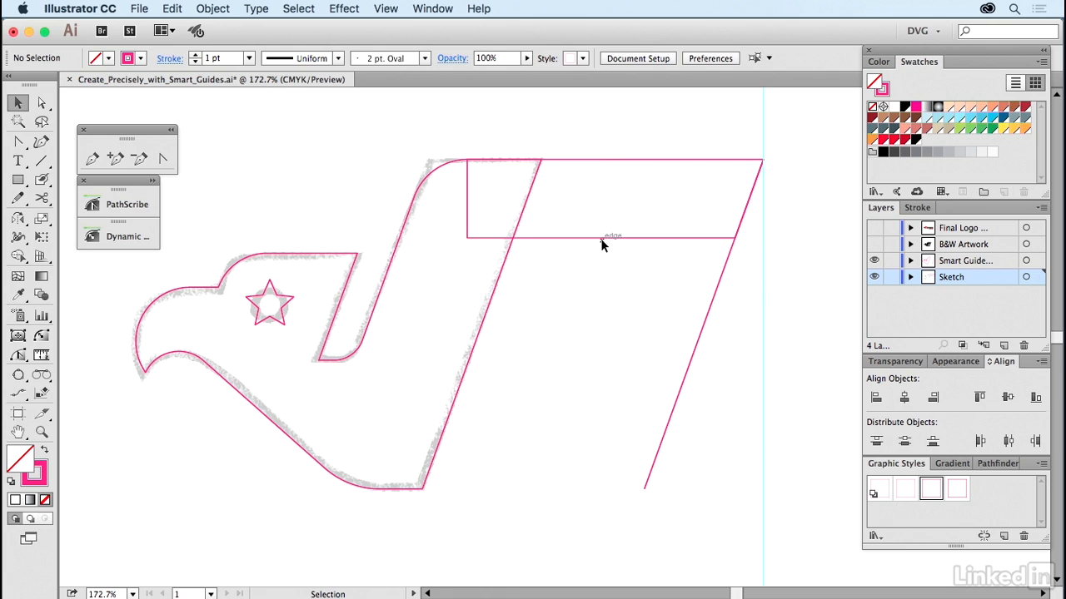
# - Duplicate the bar in place and snap the copy's lower-right corner to the lower end of the slanted line
pyautogui.click(605, 242)
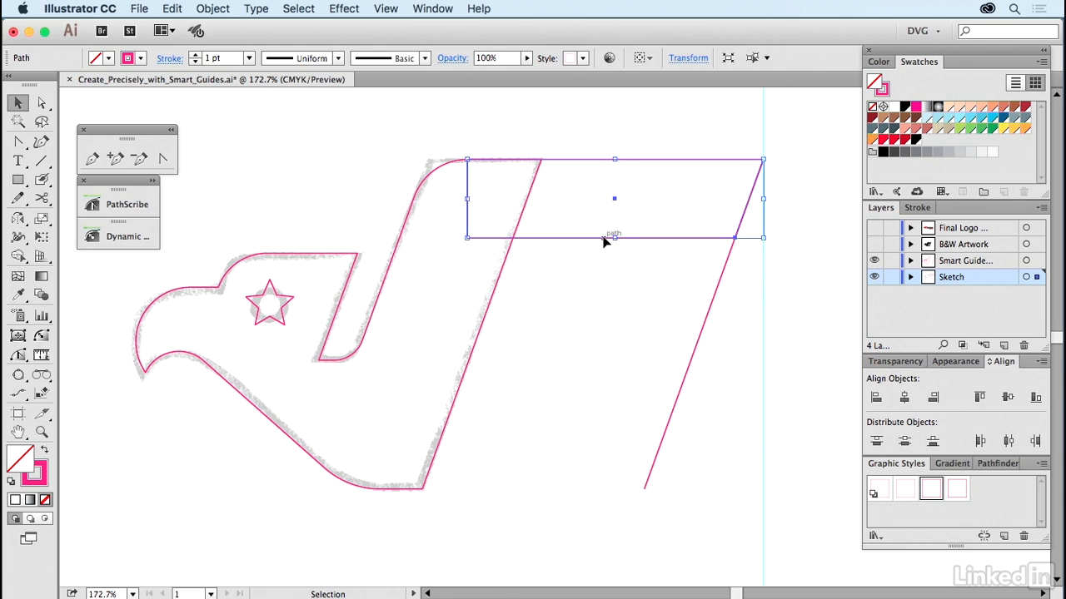
pyautogui.press('super+f')
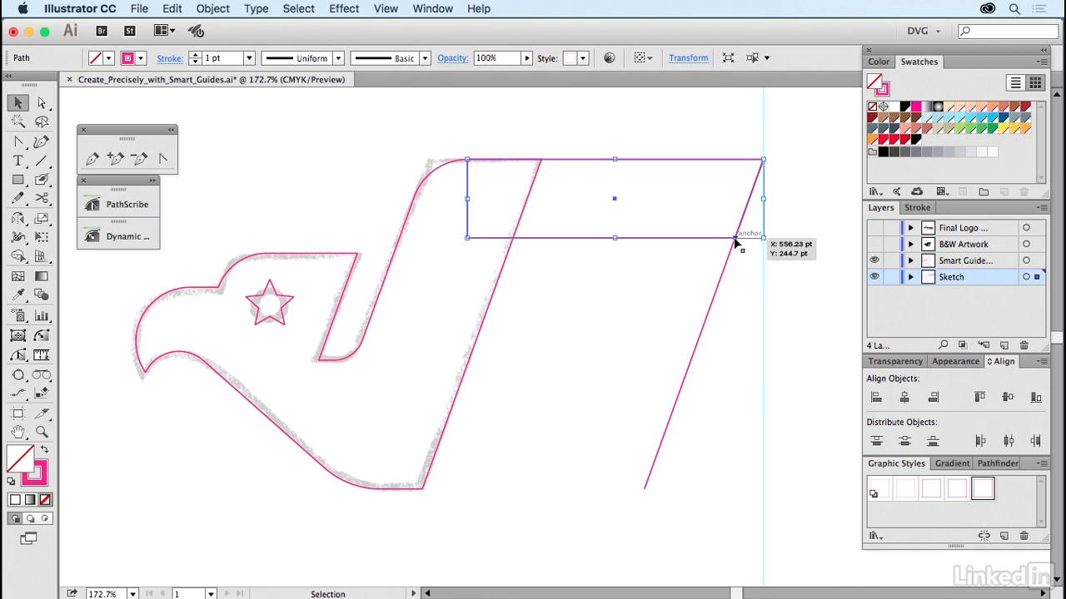
pyautogui.moveTo(734, 239); pyautogui.dragTo(646, 493)
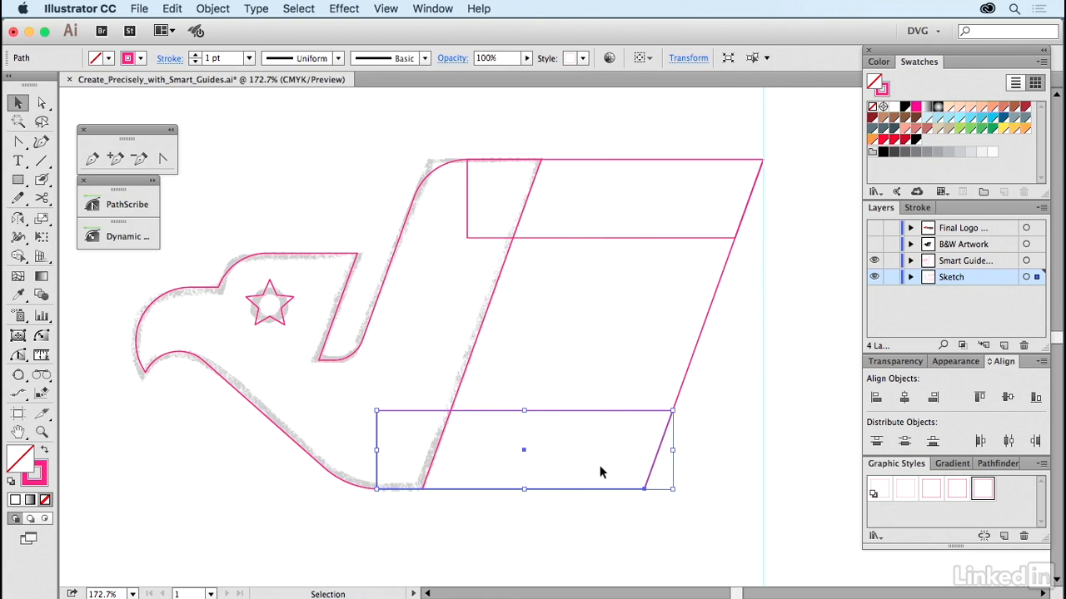
# - Snap the lower bar's bottom-left anchor to the anchor where the eagle outline's bottom curve ends
pyautogui.press('a')
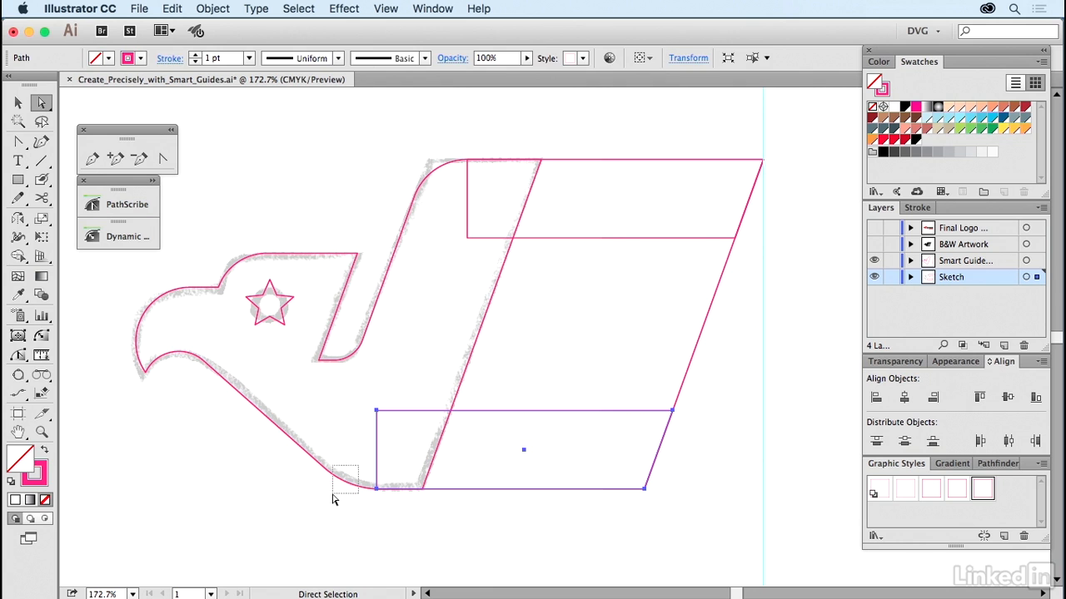
pyautogui.click(342, 500)
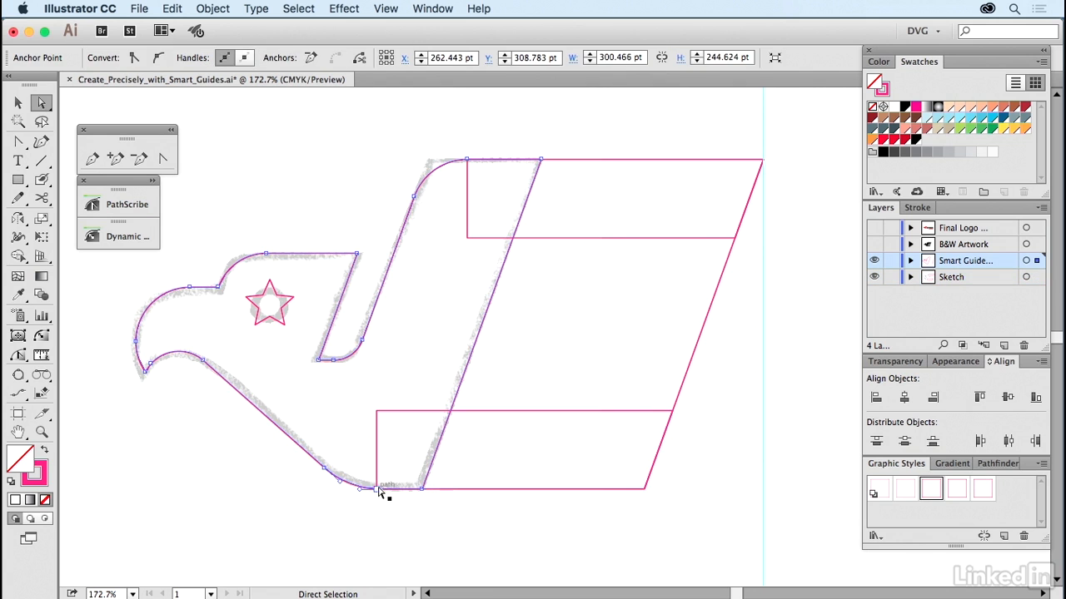
pyautogui.moveTo(377, 488)
pyautogui.mouseDown()
pyautogui.moveTo(398, 490)
pyautogui.moveTo(382, 494)
pyautogui.mouseUp()
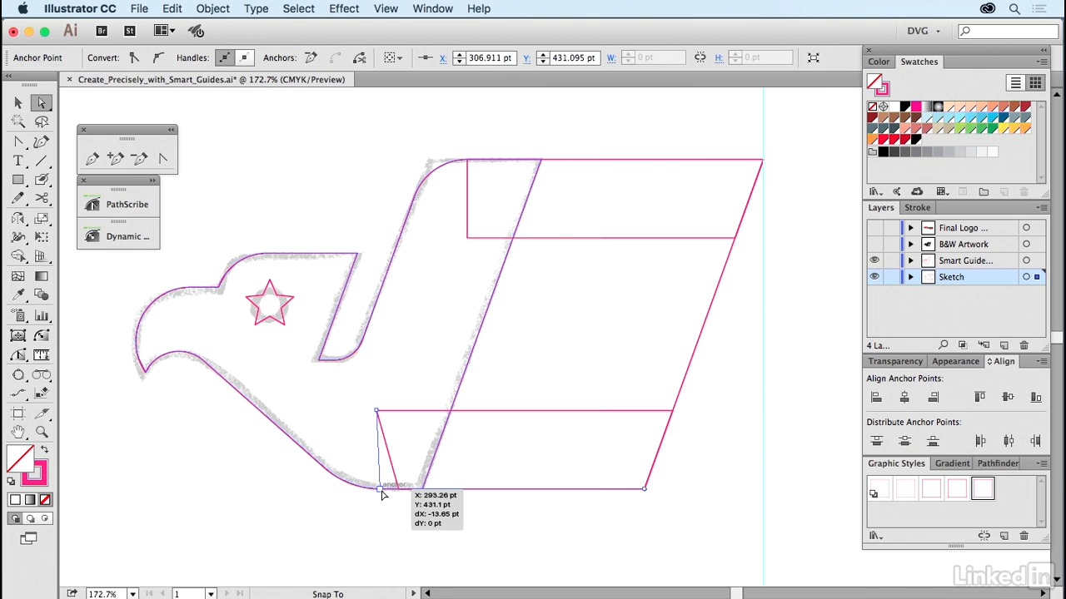
pyautogui.moveTo(383, 493); pyautogui.dragTo(383, 495)
pyautogui.press('v')
pyautogui.click(541, 378)
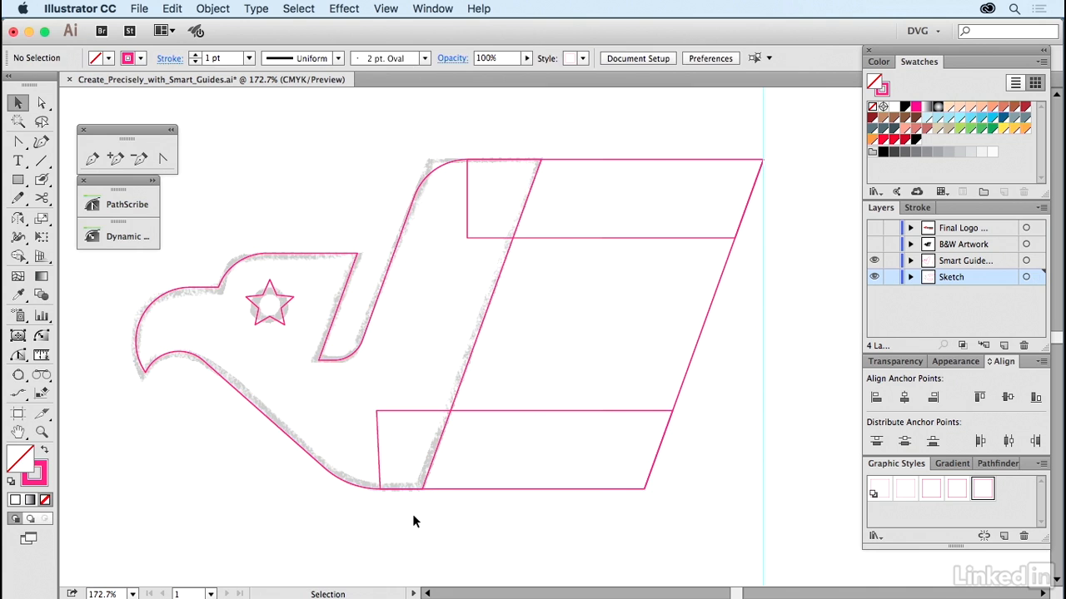
# - Duplicate the lower bar and place the copy between the upper and lower bars
pyautogui.moveTo(517, 433); pyautogui.dragTo(514, 433)
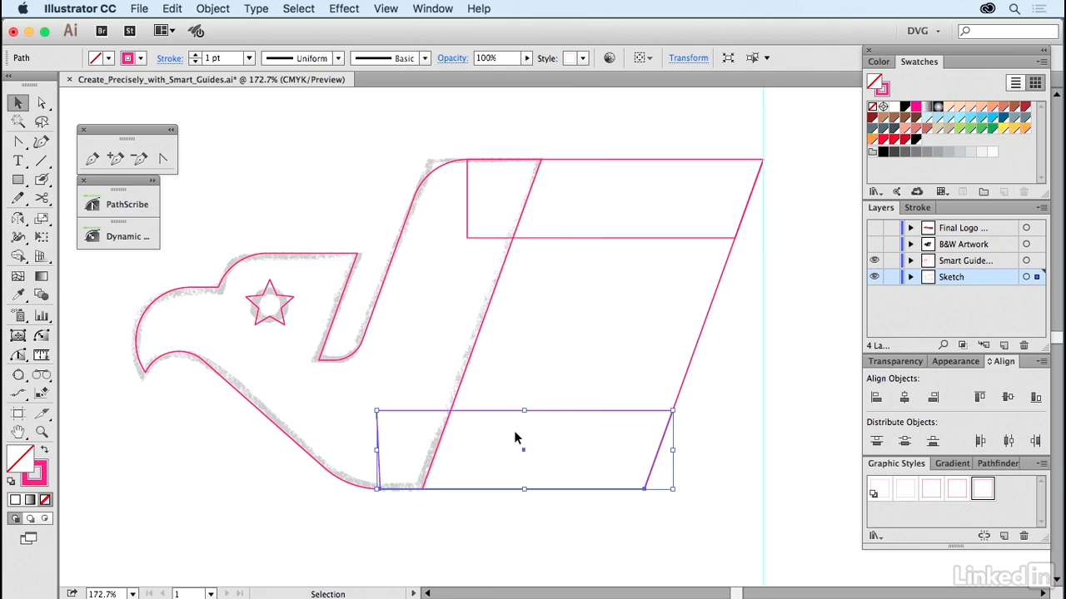
pyautogui.press('a')
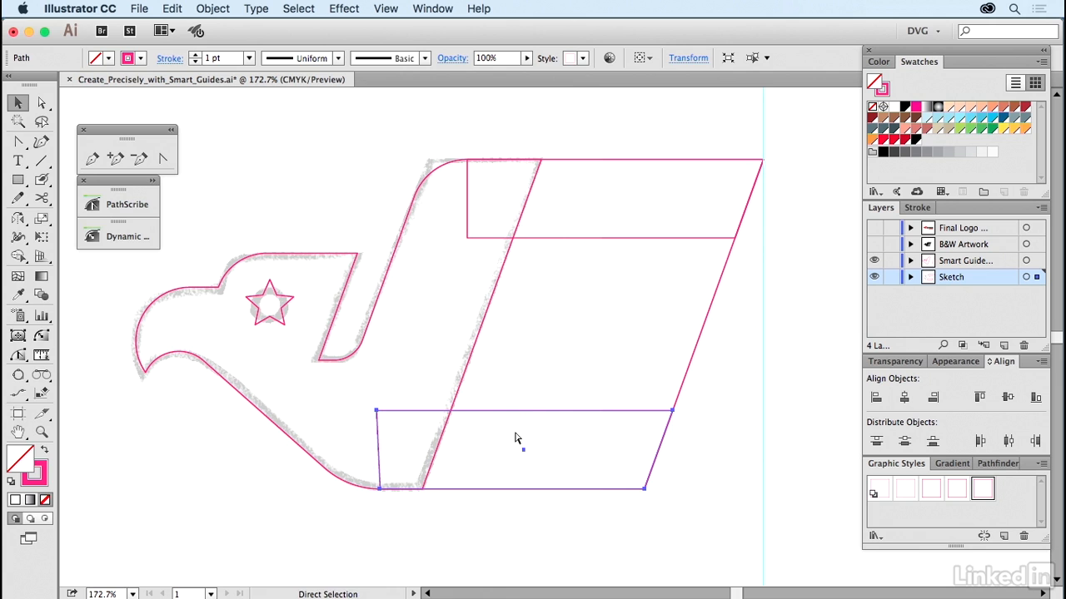
pyautogui.press('v')
pyautogui.keyDown('alt'); pyautogui.moveTo(539, 441); pyautogui.dragTo(569, 328); pyautogui.keyUp('alt')
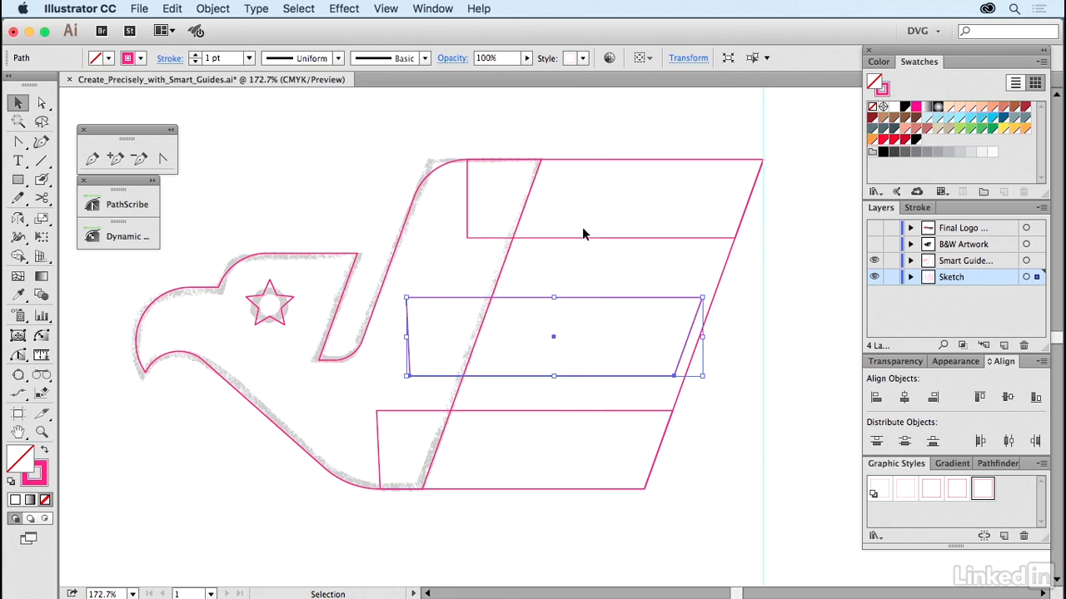
# - Group the upper and lower bars
pyautogui.click(569, 248)
pyautogui.keyDown('shift'); pyautogui.click(537, 425); pyautogui.keyUp('shift')
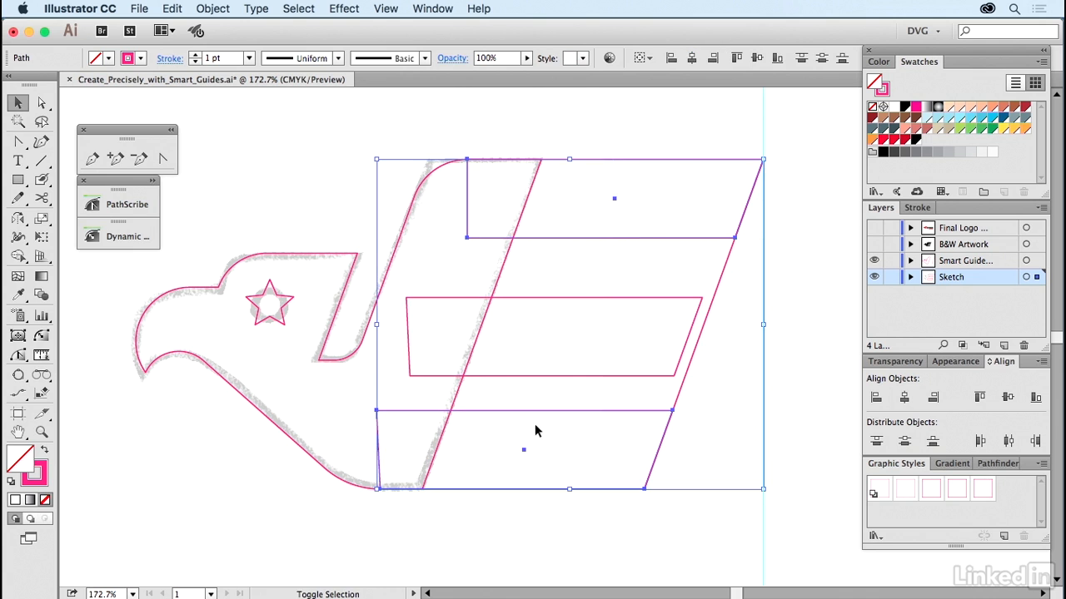
pyautogui.press('super+g')
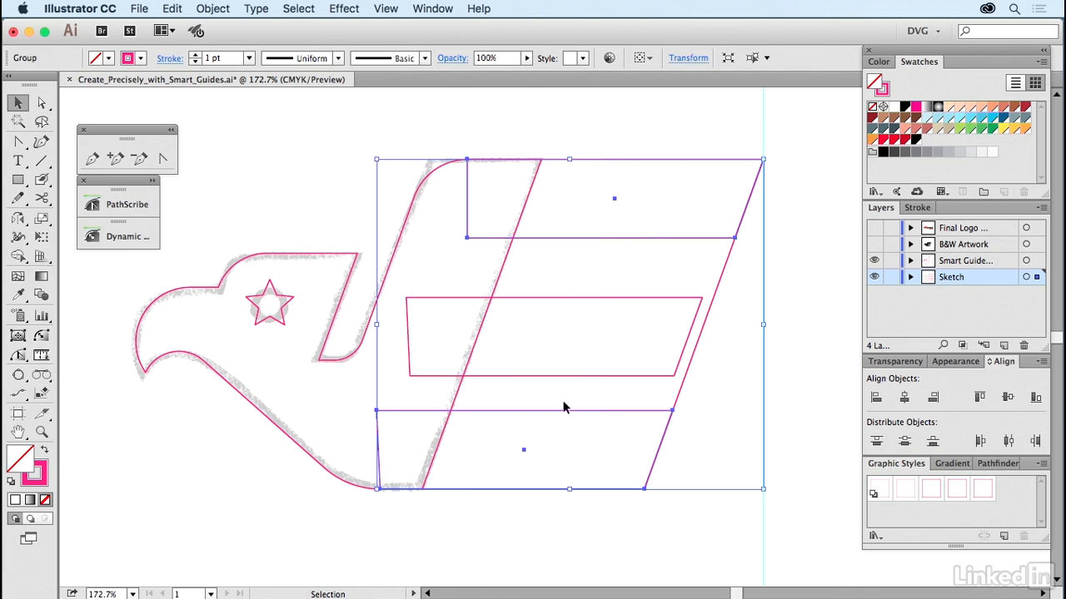
# - Align the middle bar's vertical center to the group of outer bars, using the group as the key object
pyautogui.click(582, 261)
pyautogui.click(583, 237)
pyautogui.keyDown('shift'); pyautogui.click(572, 298); pyautogui.keyUp('shift')
pyautogui.keyDown('shift'); pyautogui.click(572, 298); pyautogui.keyUp('shift')
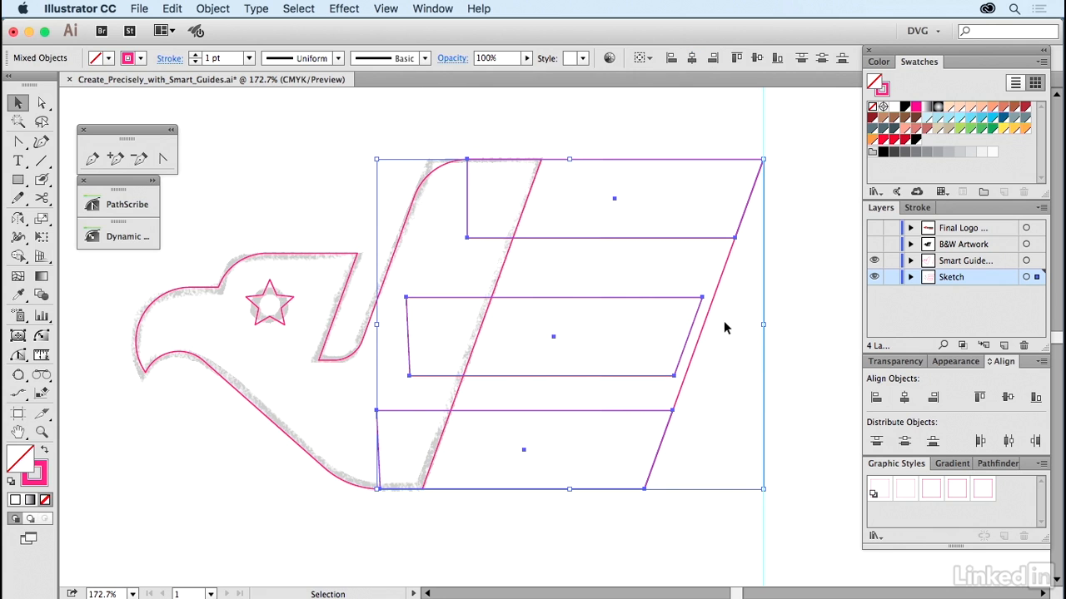
pyautogui.click(713, 240)
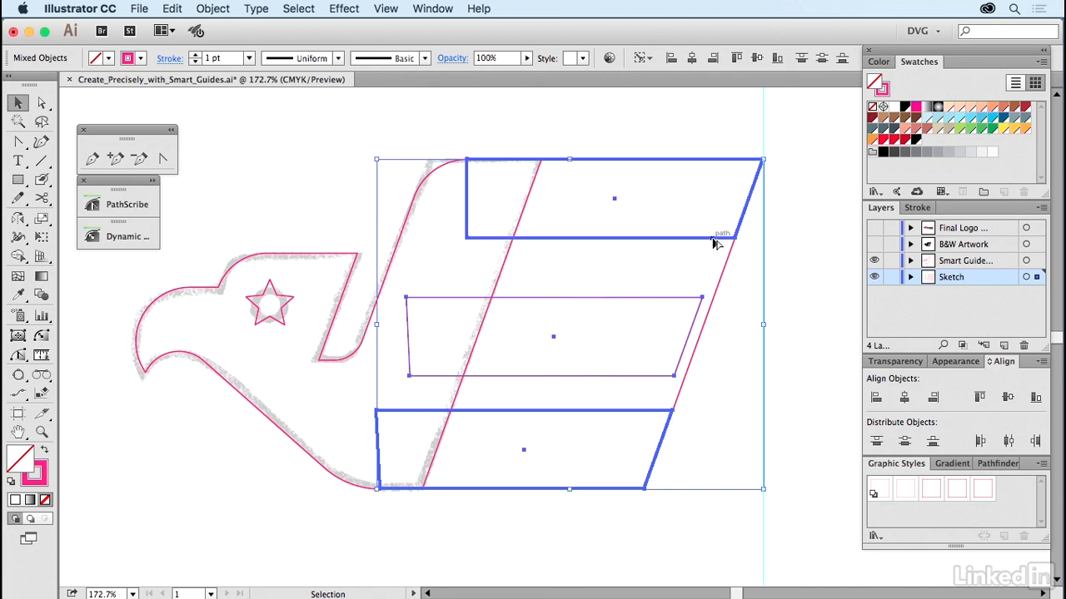
pyautogui.click(1008, 398)
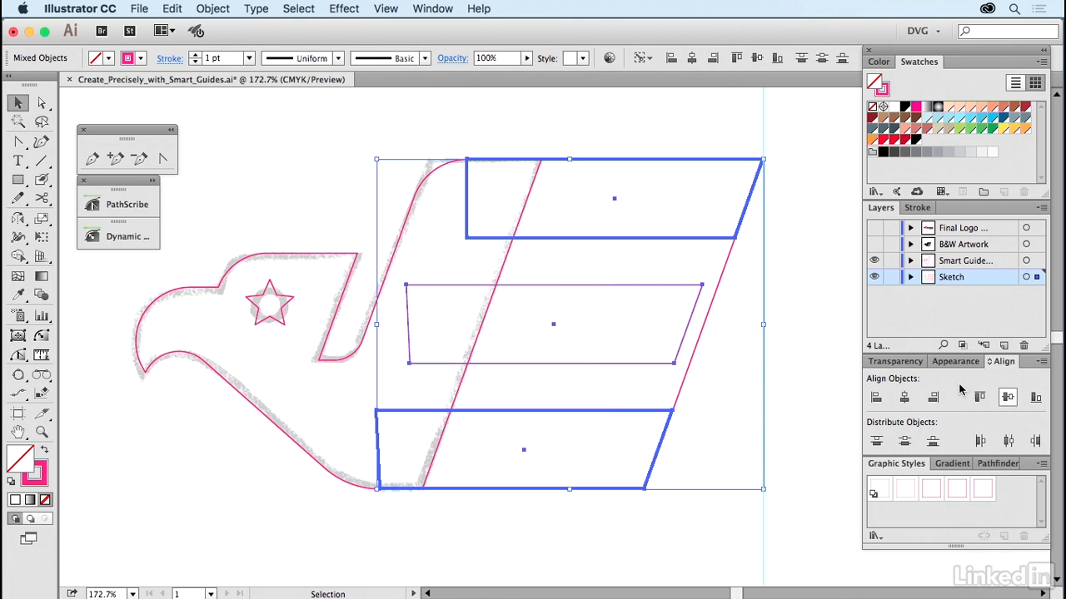
# - Shift the middle bar horizontally until its slanted end meets the long slanted guide line, and delete that line
pyautogui.click(817, 313)
pyautogui.moveTo(701, 279); pyautogui.dragTo(749, 290)
pyautogui.click(718, 262)
pyautogui.click(740, 271)
pyautogui.press('Delete')
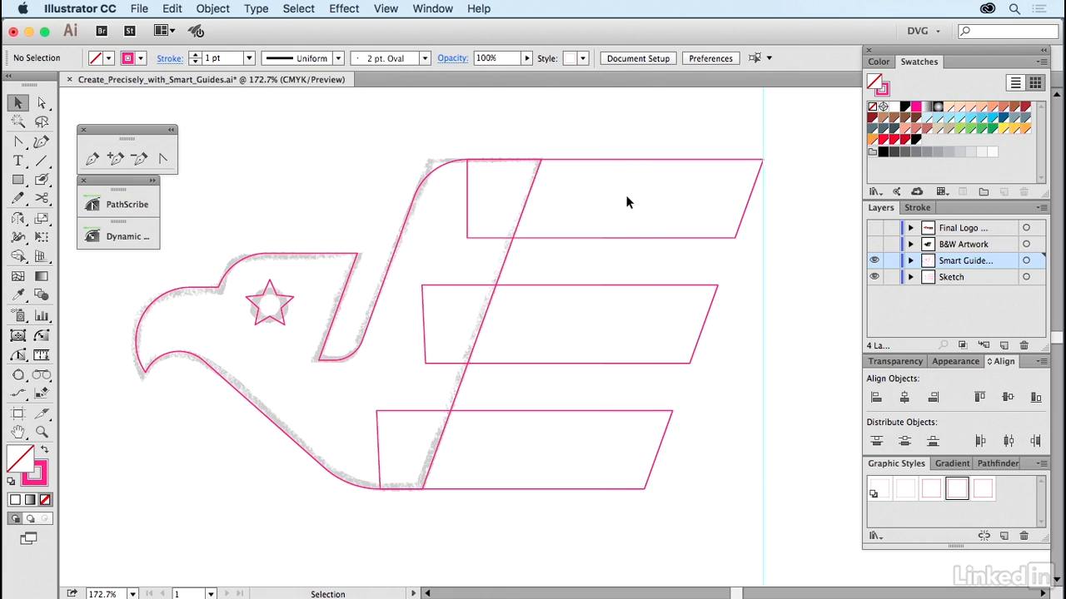
# - Unite the eagle outline and all three bars into a single shape, leaving out the star
pyautogui.moveTo(570, 143); pyautogui.dragTo(407, 509)
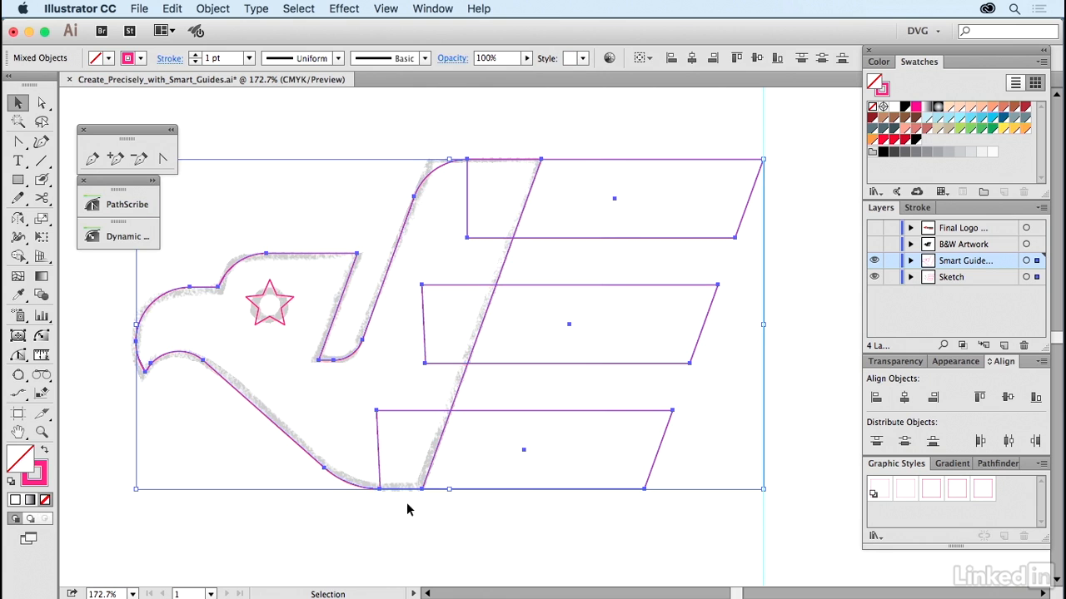
pyautogui.click(996, 463)
pyautogui.click(875, 499)
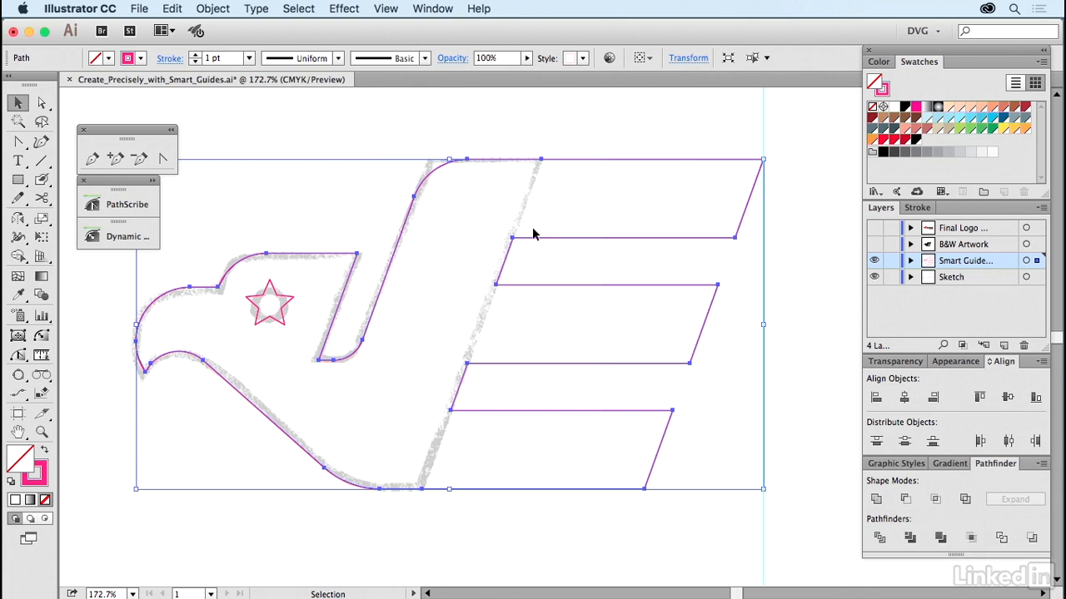
# - Remove the two redundant anchors on the merged shape's top and bottom edges where the outline met the bars
pyautogui.press('a')
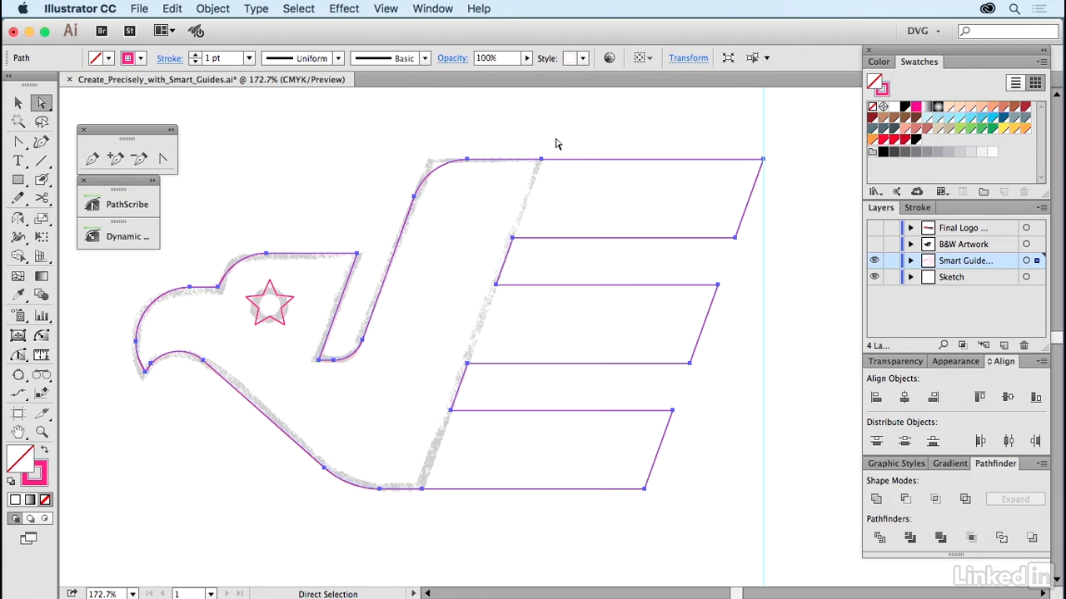
pyautogui.moveTo(558, 143); pyautogui.dragTo(522, 208)
pyautogui.moveTo(457, 474); pyautogui.dragTo(416, 507)
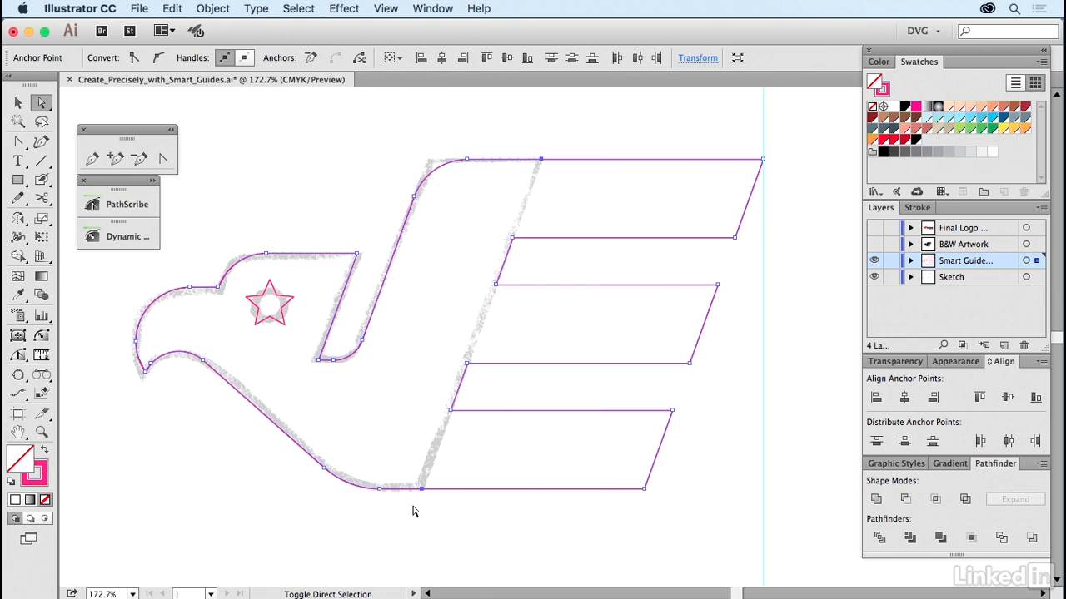
pyautogui.click(312, 63)
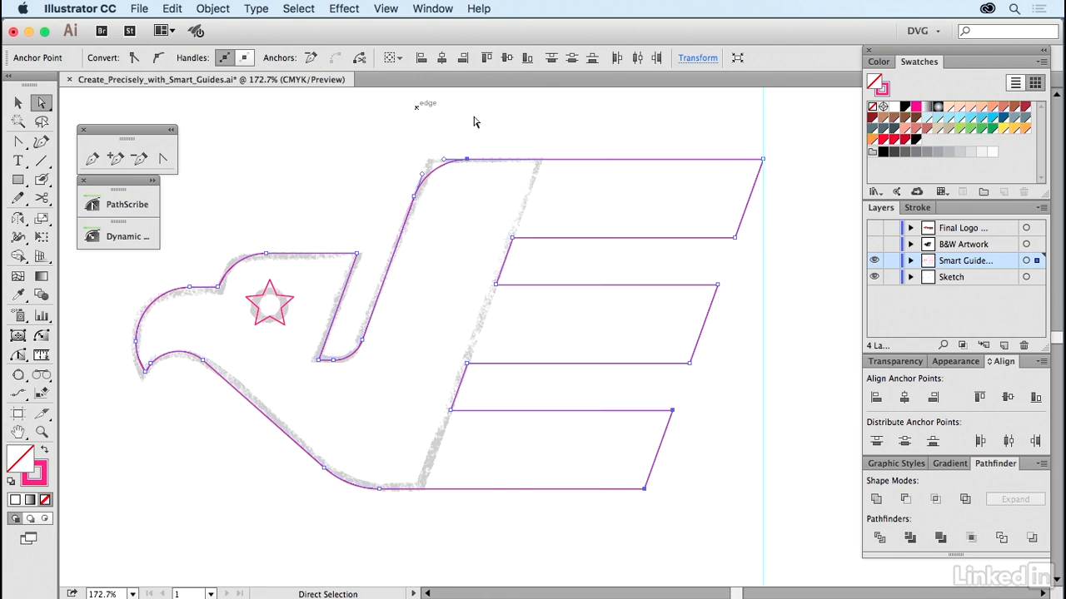
pyautogui.click(545, 131)
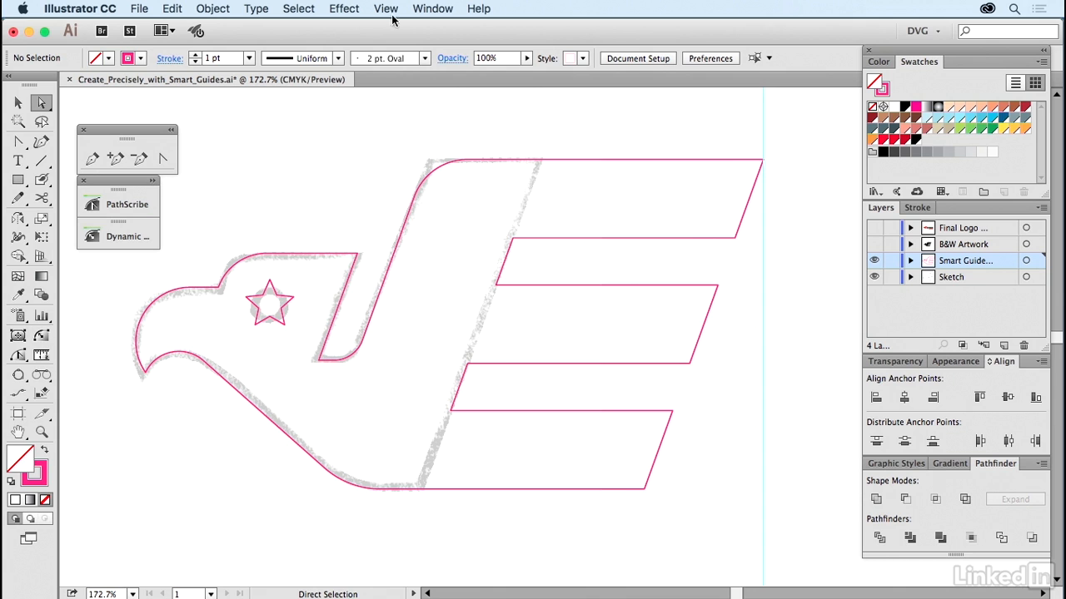
pyautogui.click(426, 7)
pyautogui.moveTo(386, 9)
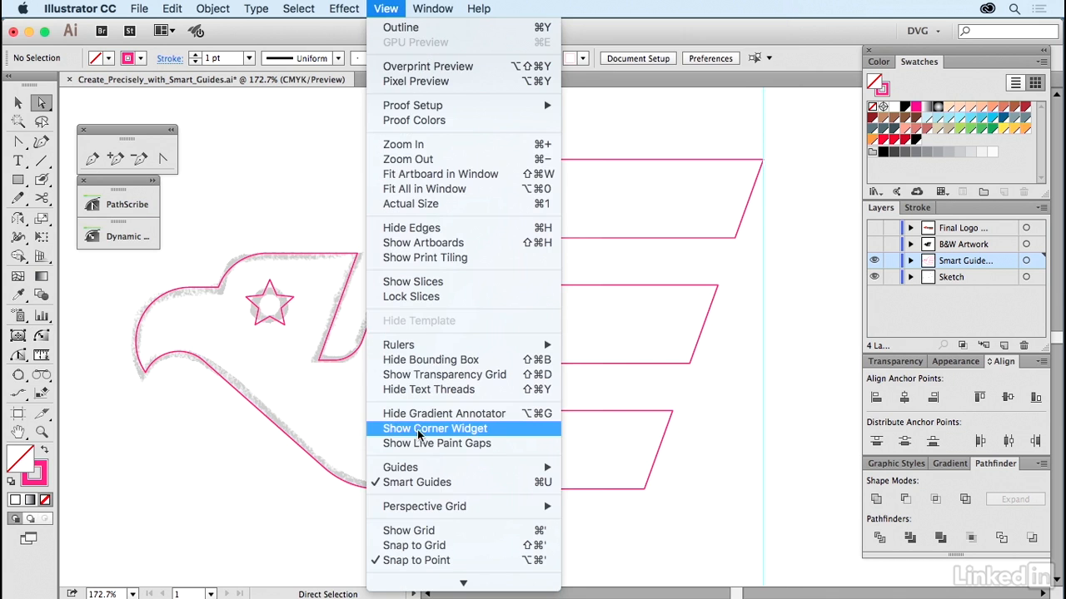
pyautogui.click(148, 449)
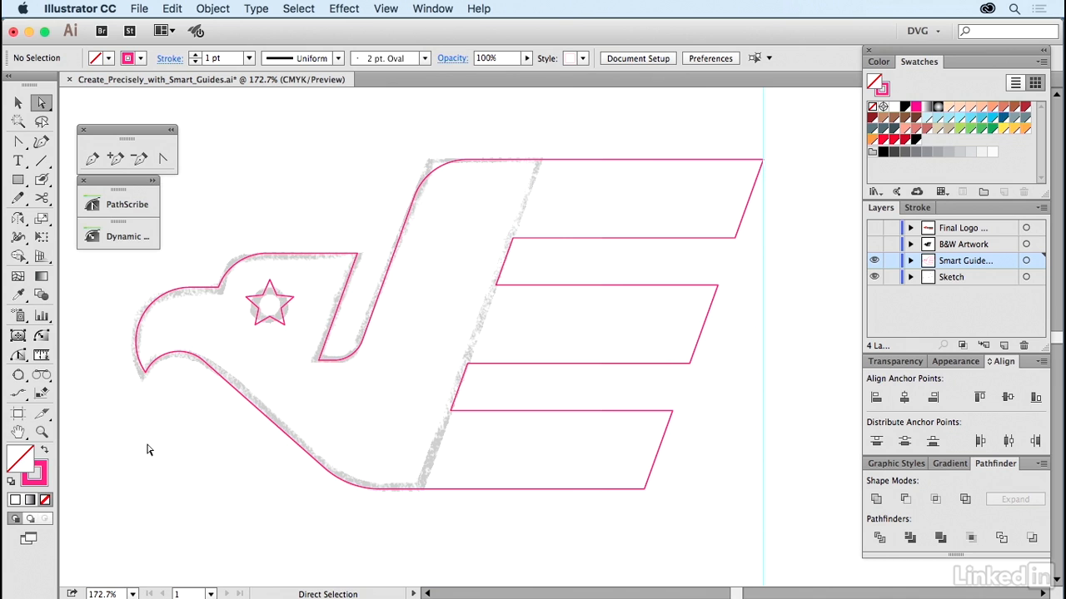
# - Round the upper bar's lower-right corner to a radius of about 31 pt with the Dynamic Corners tool
pyautogui.click(43, 337)
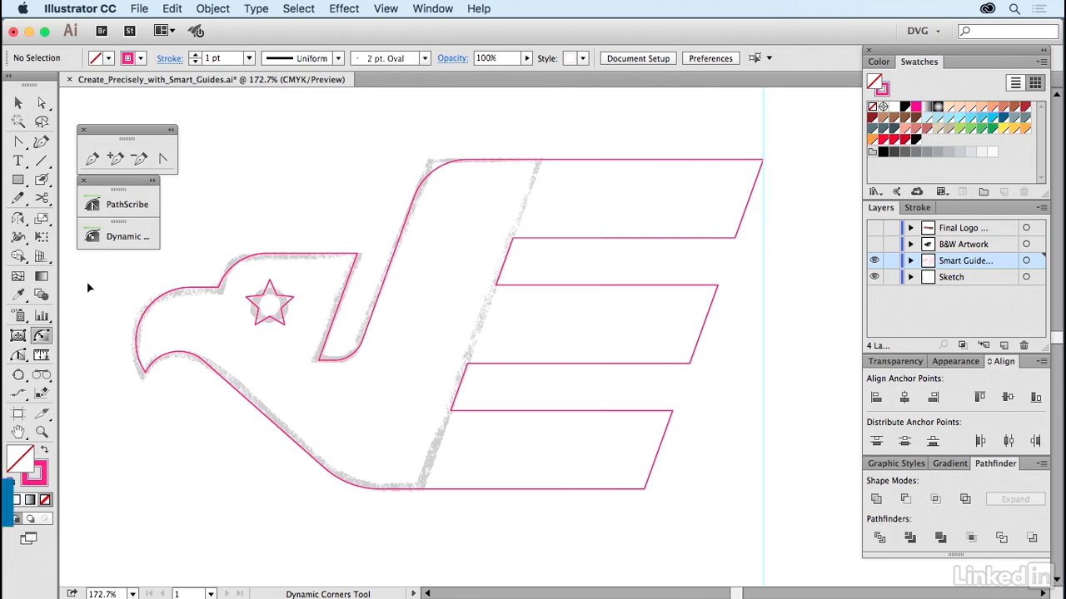
pyautogui.click(153, 182)
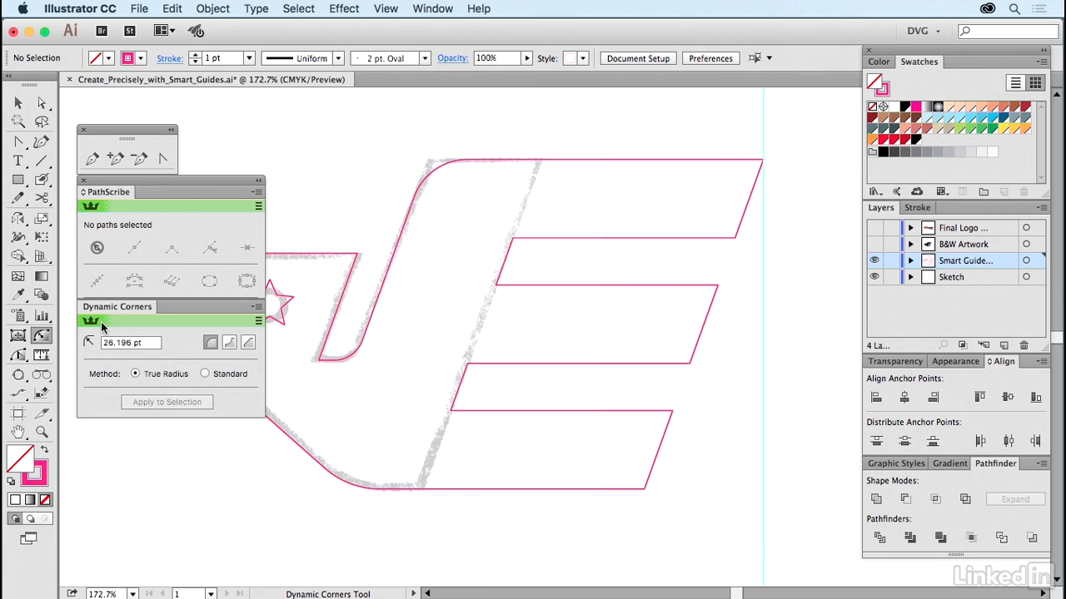
pyautogui.moveTo(737, 245)
pyautogui.moveTo(737, 235); pyautogui.dragTo(707, 218)
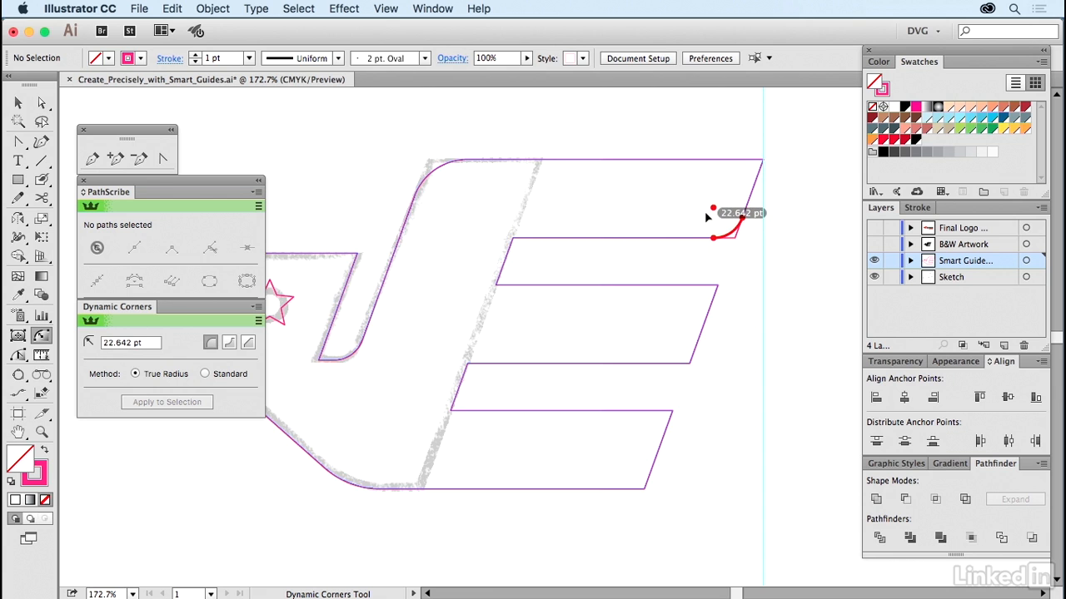
pyautogui.moveTo(706, 217); pyautogui.dragTo(689, 205)
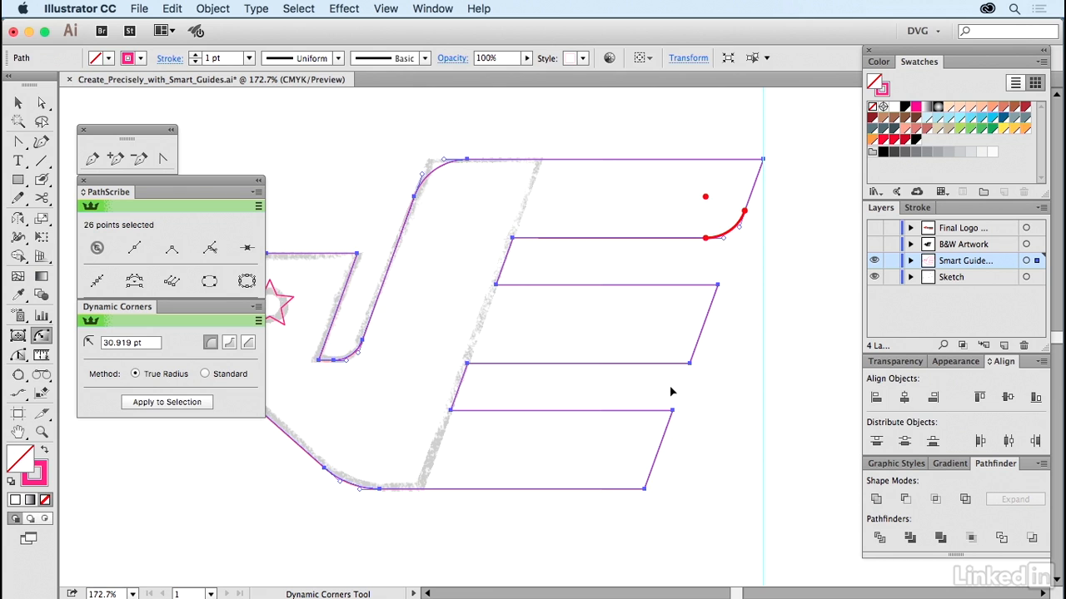
# - Round the lower-right corners of the middle and lower bars with the same radius, and deselect the shape
pyautogui.click(690, 364)
pyautogui.click(646, 491)
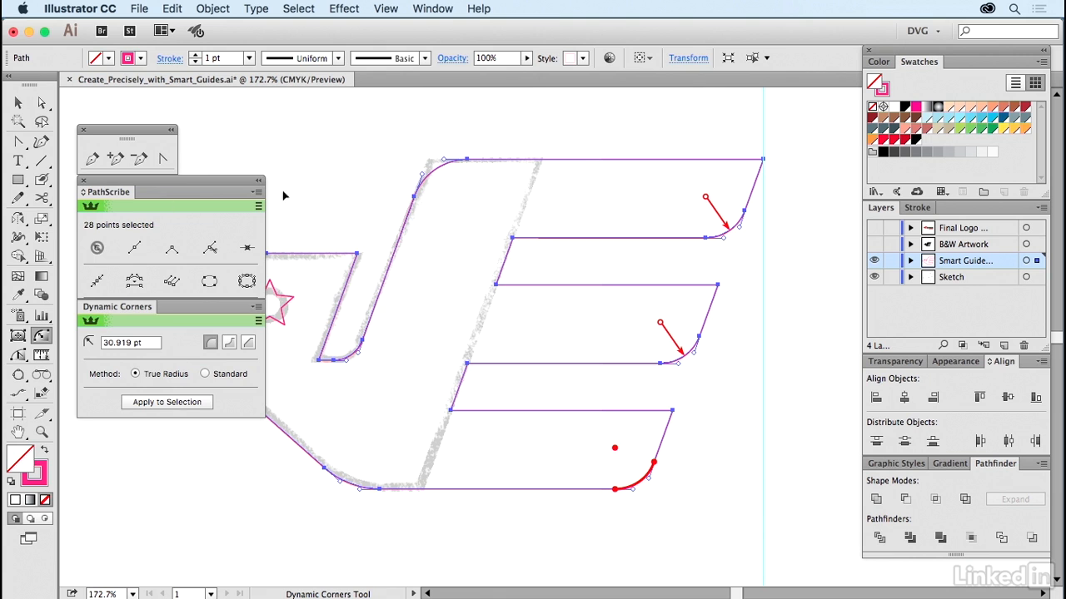
pyautogui.click(259, 180)
pyautogui.press('v')
pyautogui.click(300, 167)
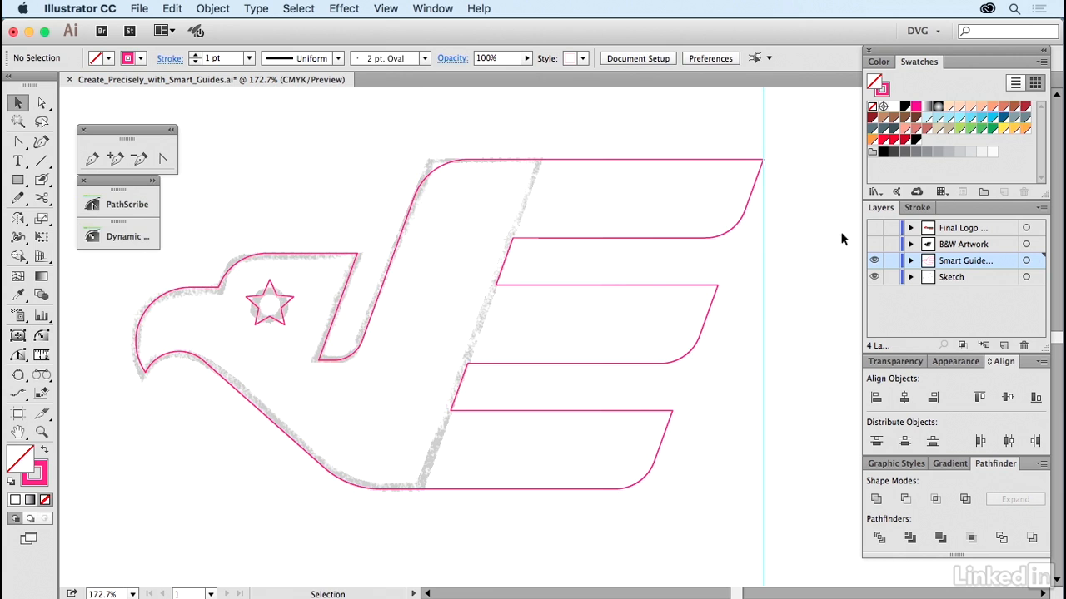
# - Hide the Smart Guides and Sketch layers, view the B&W Artwork layer, and finish with only the Final Logo layer visible
pyautogui.moveTo(874, 263); pyautogui.dragTo(874, 281)
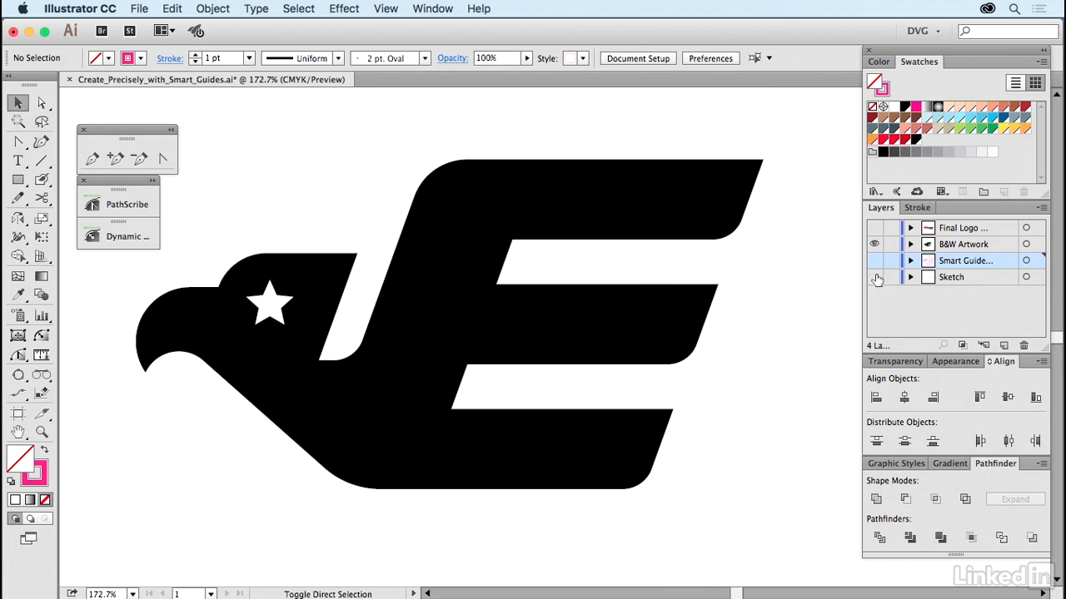
pyautogui.press('super+0')
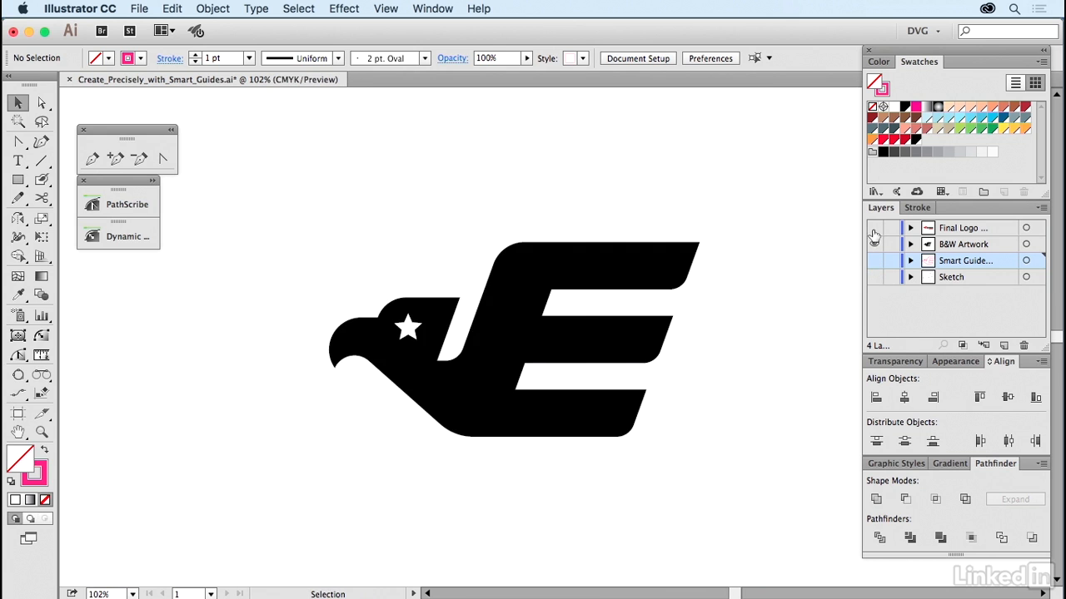
pyautogui.keyDown('alt'); pyautogui.click(874, 230); pyautogui.keyUp('alt')
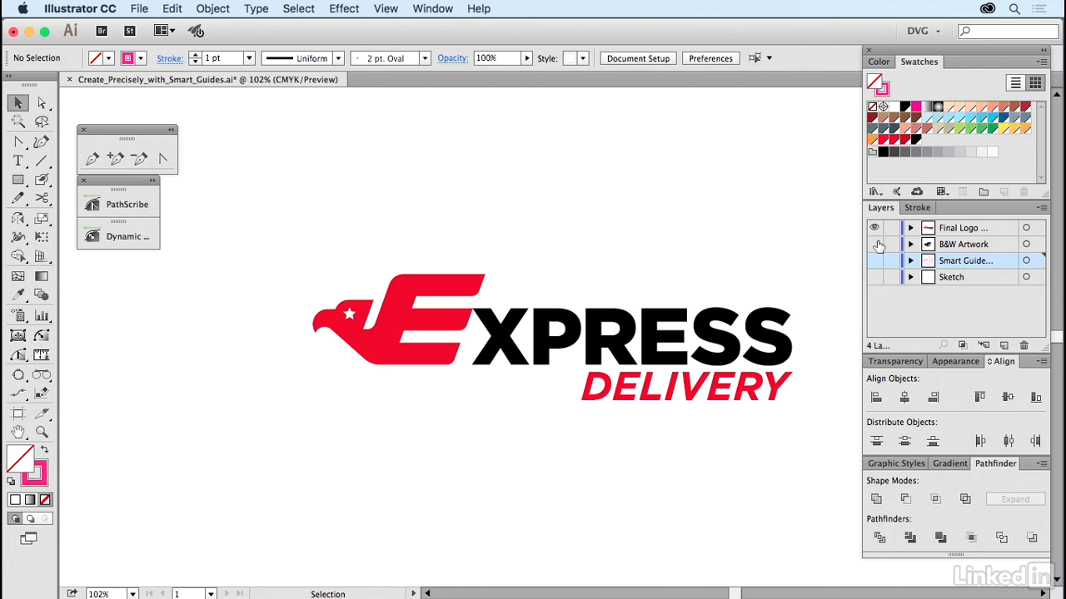
pyautogui.moveTo(746, 238); pyautogui.dragTo(691, 239)
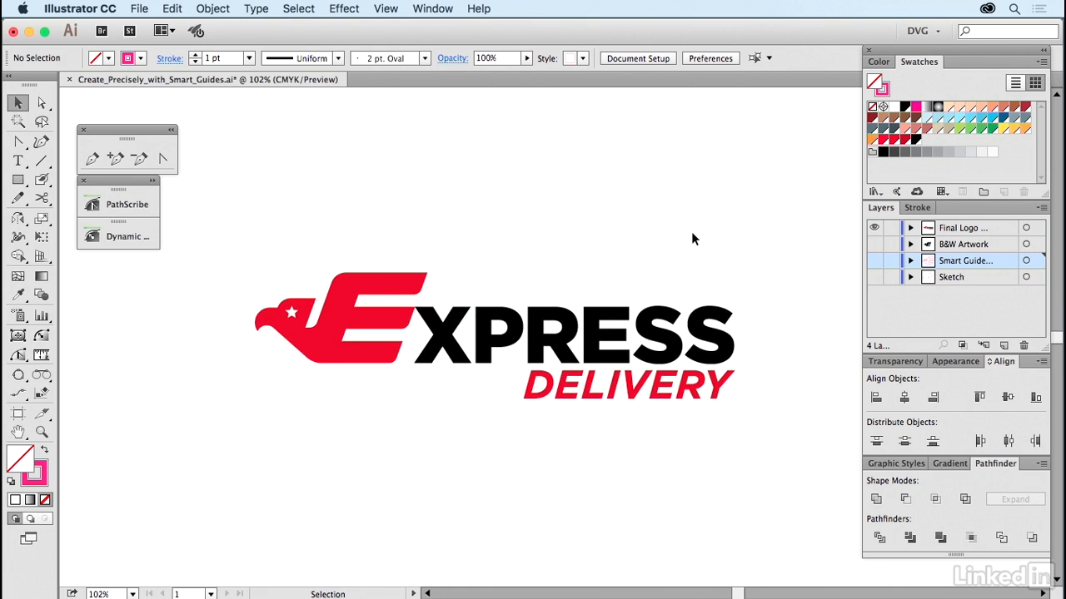